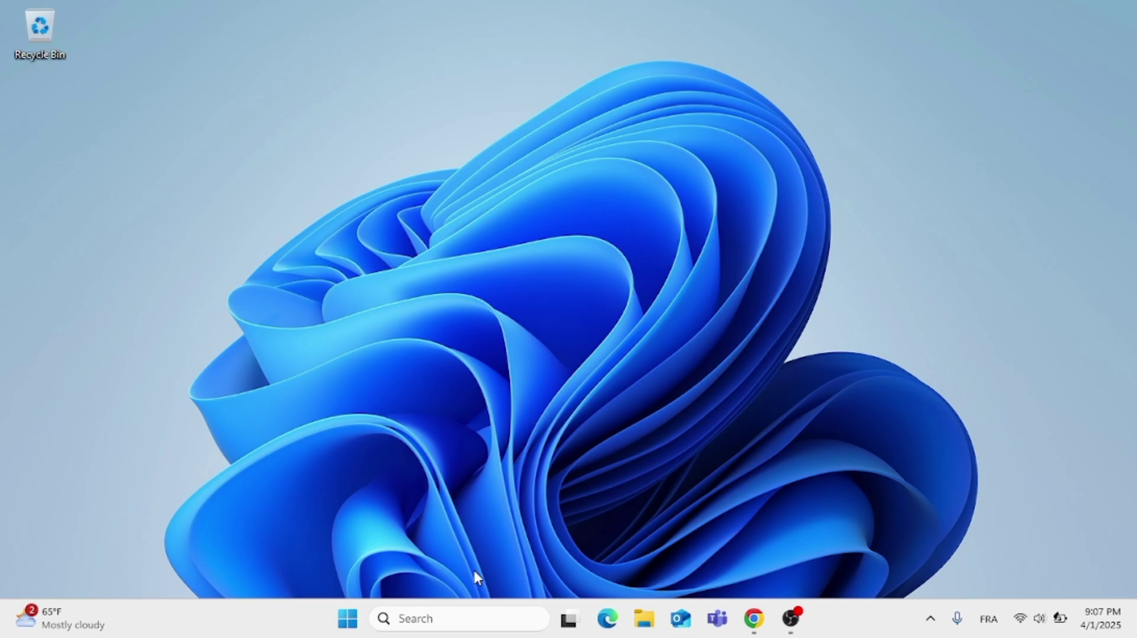
# - Search for 'settings' from the taskbar and launch the Settings app
pyautogui.click(459, 618)
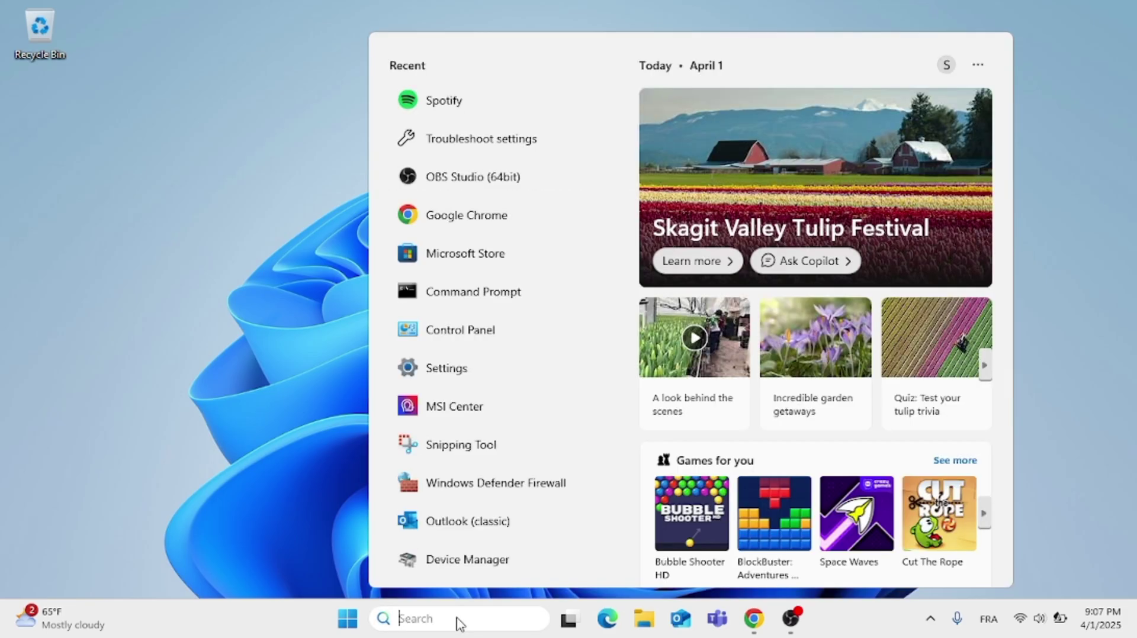
pyautogui.write('setting')
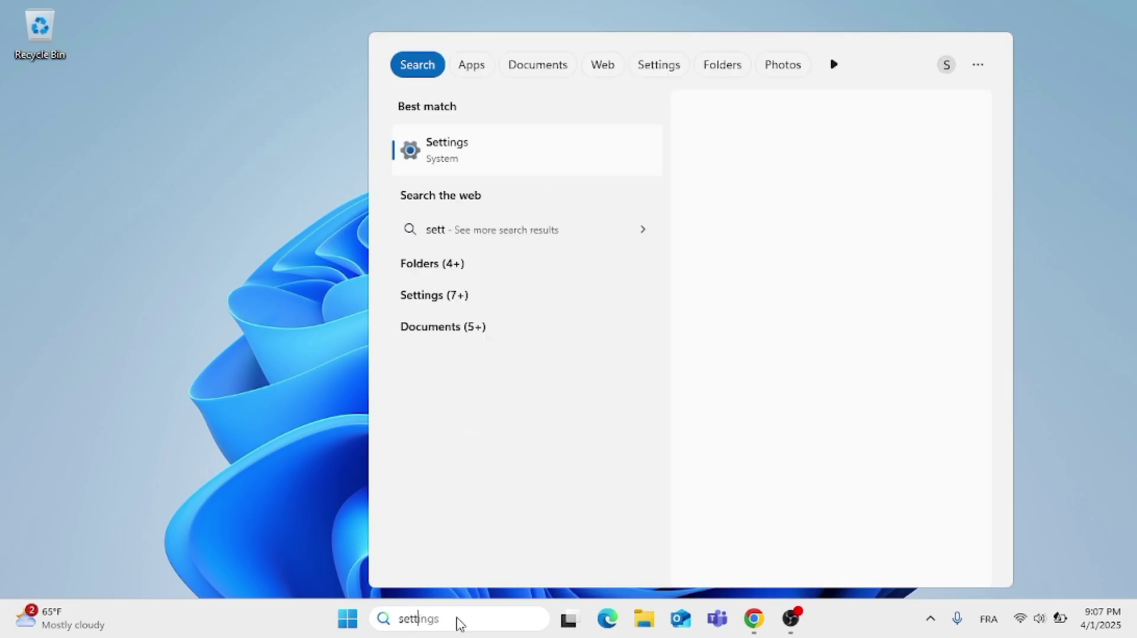
pyautogui.write('s')
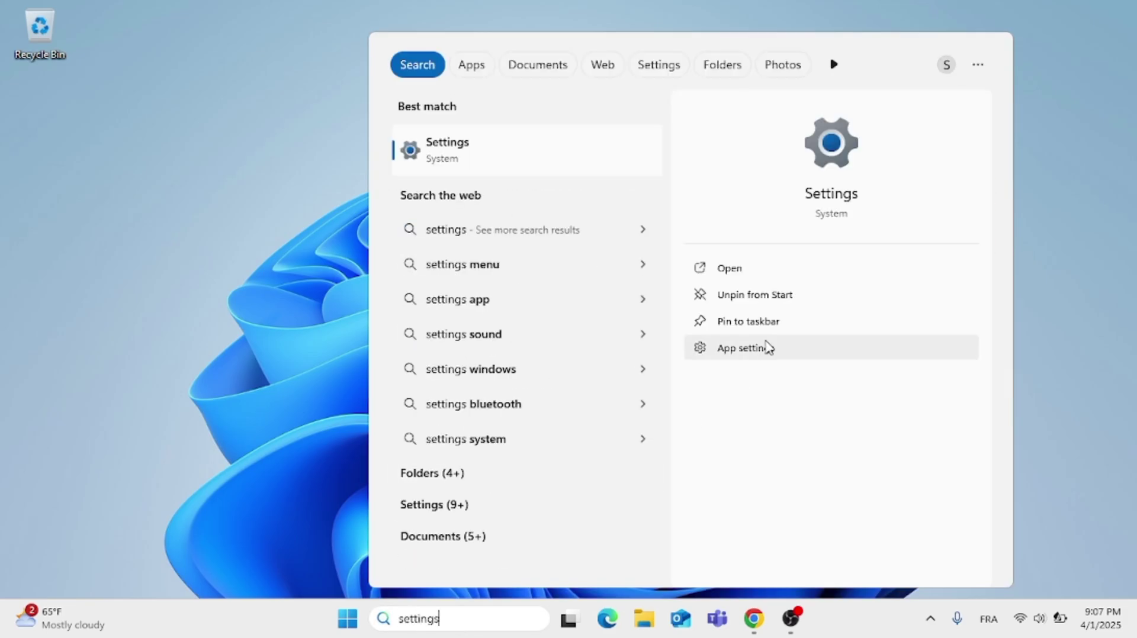
pyautogui.click(740, 278)
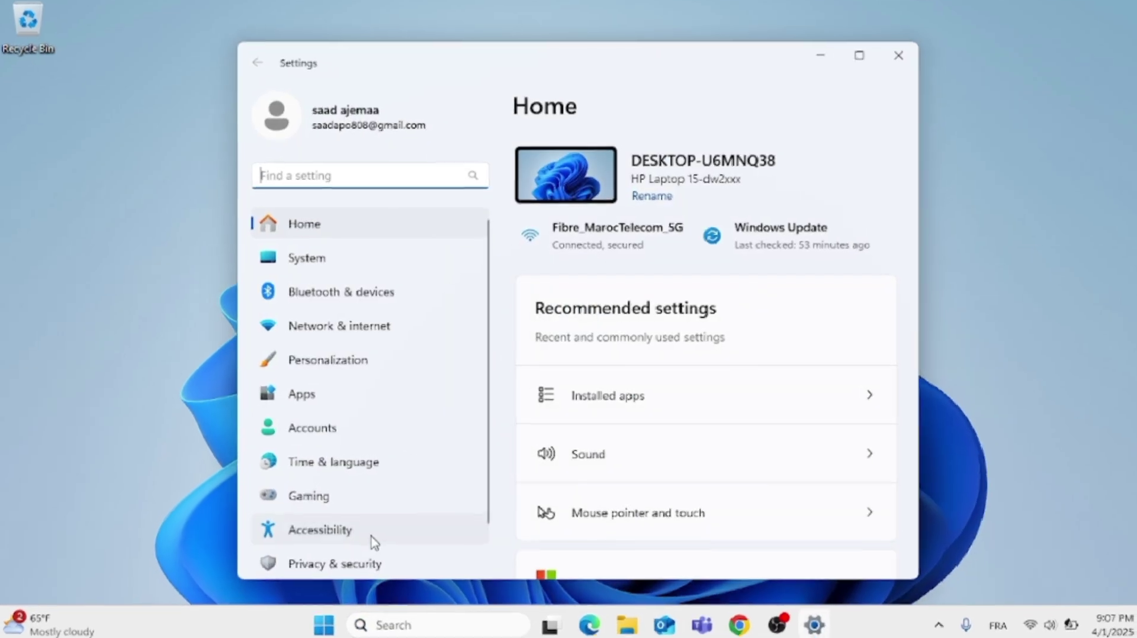
# - Go to Privacy & security and scroll down to the App permissions list
pyautogui.scroll(-2, 373, 539)
pyautogui.click(358, 547)
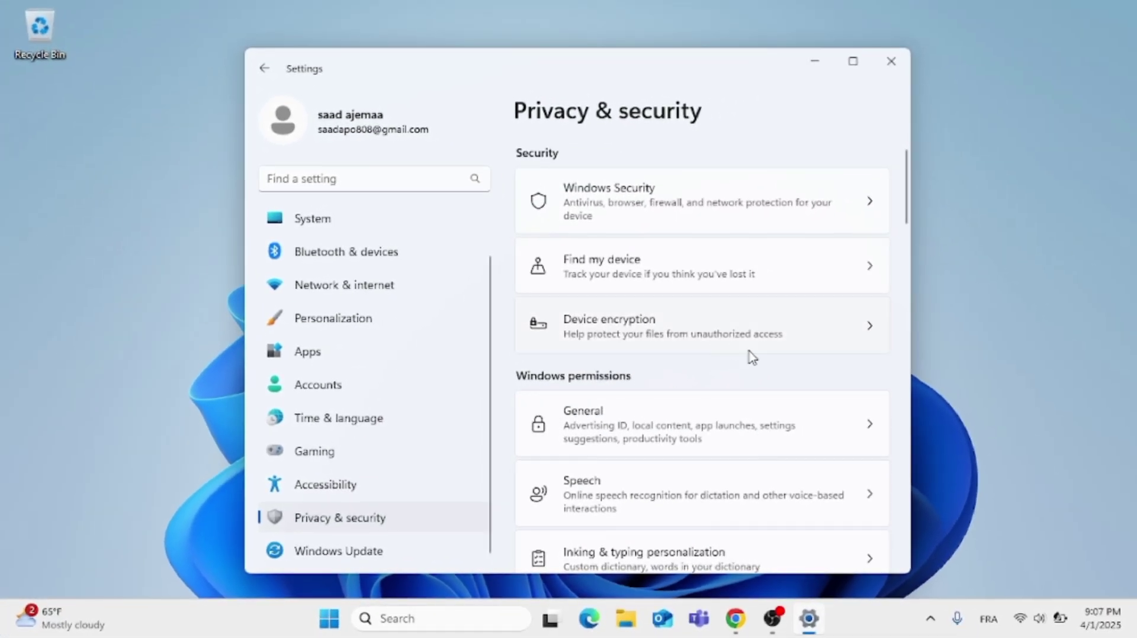
pyautogui.scroll(-5, 767, 362)
pyautogui.scroll(-3, 751, 356)
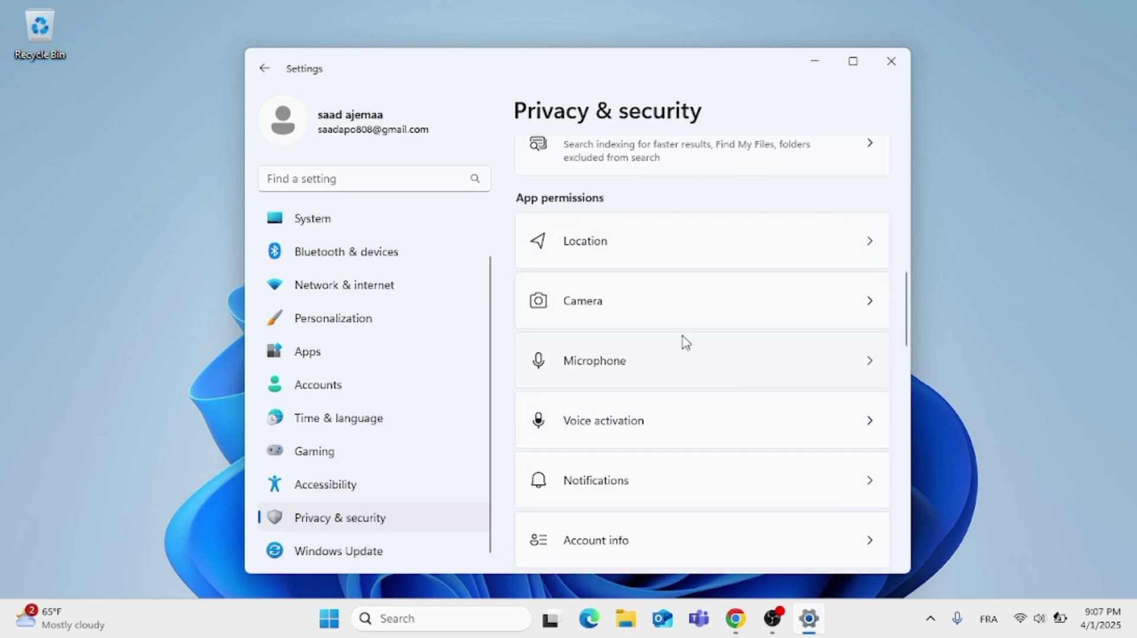
pyautogui.scroll(-1, 722, 367)
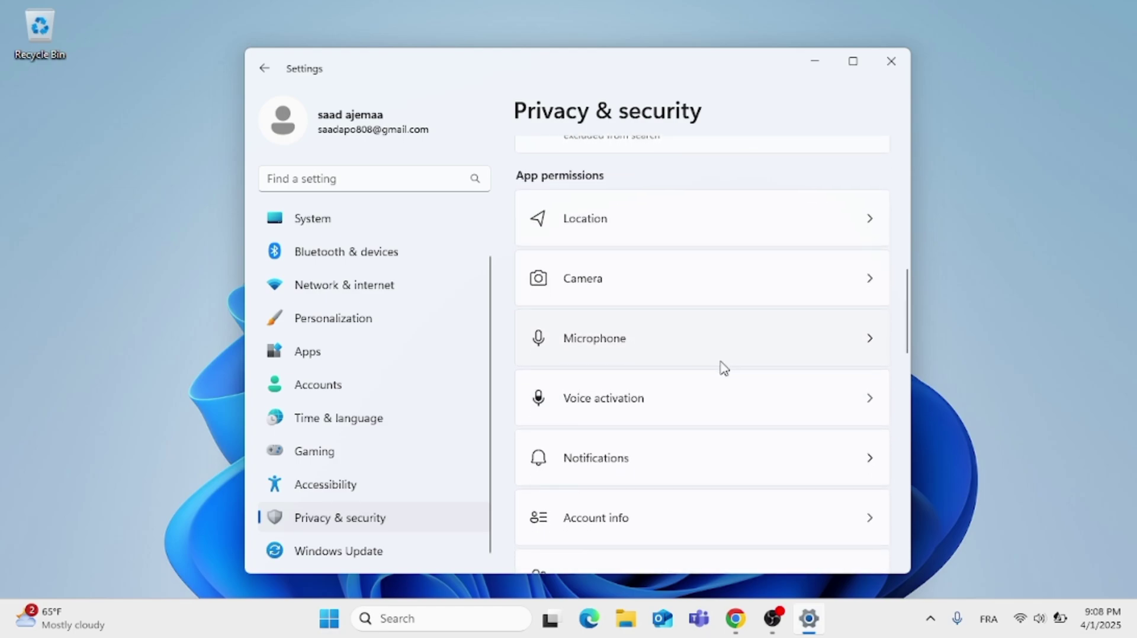
# - In Location, cancel switching off Location services so it stays On
pyautogui.click(794, 234)
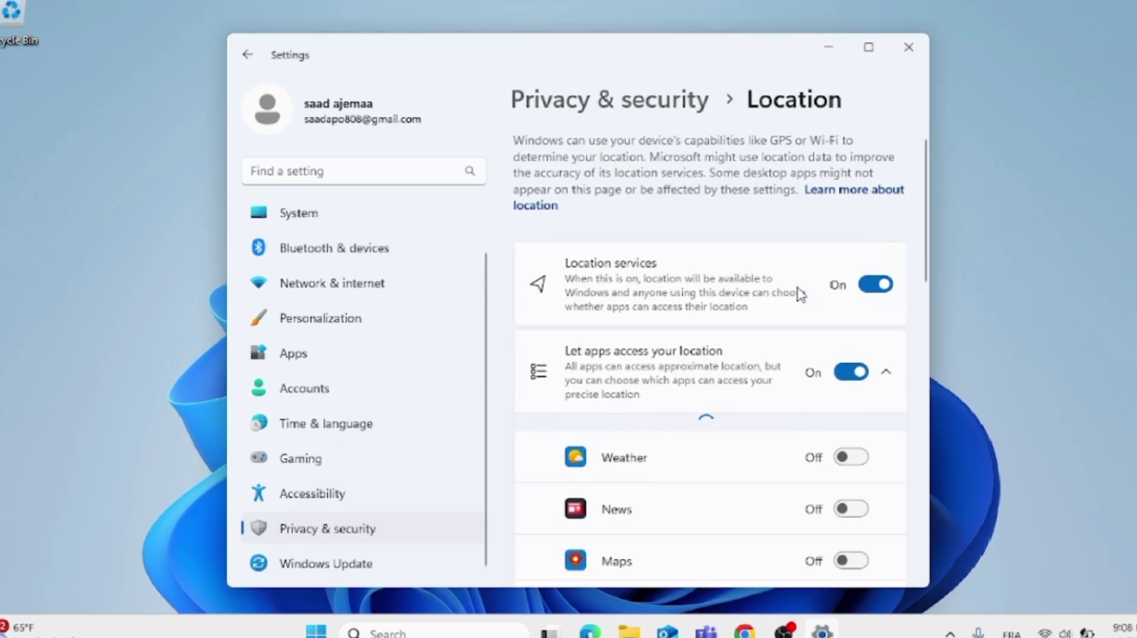
pyautogui.click(895, 288)
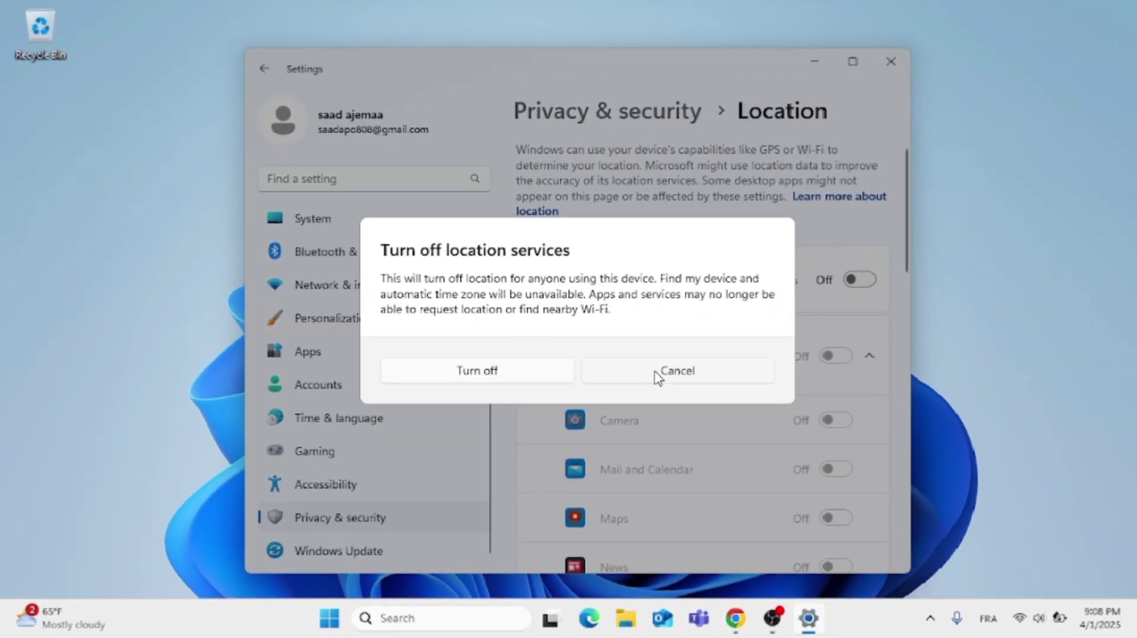
pyautogui.click(668, 379)
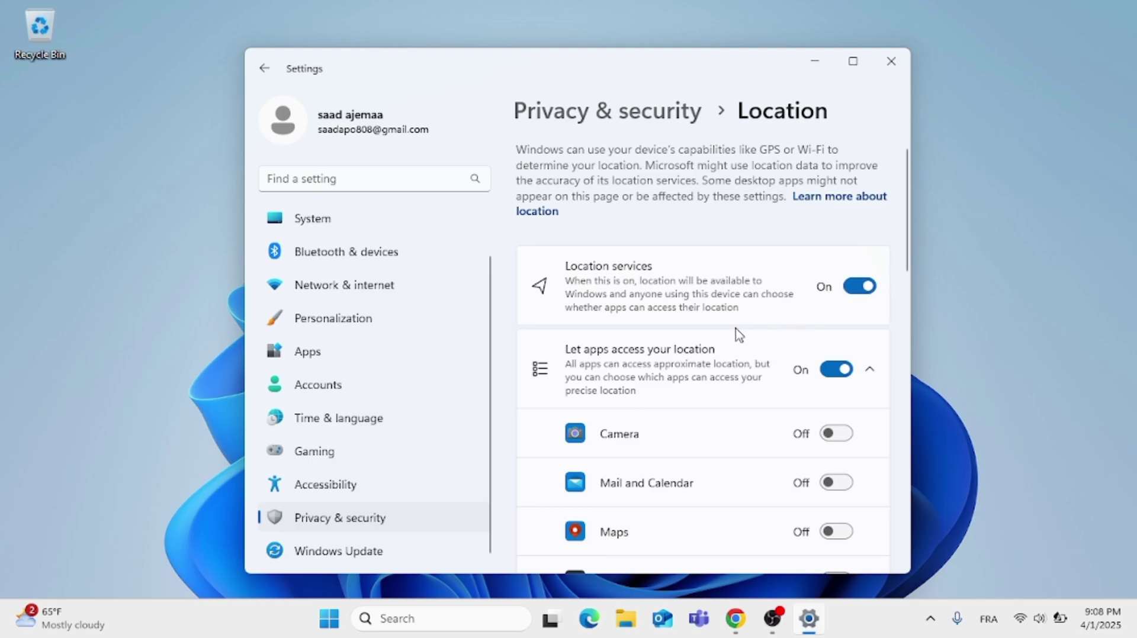
# - Check the app location access settings, then close Settings
pyautogui.scroll(-1, 737, 332)
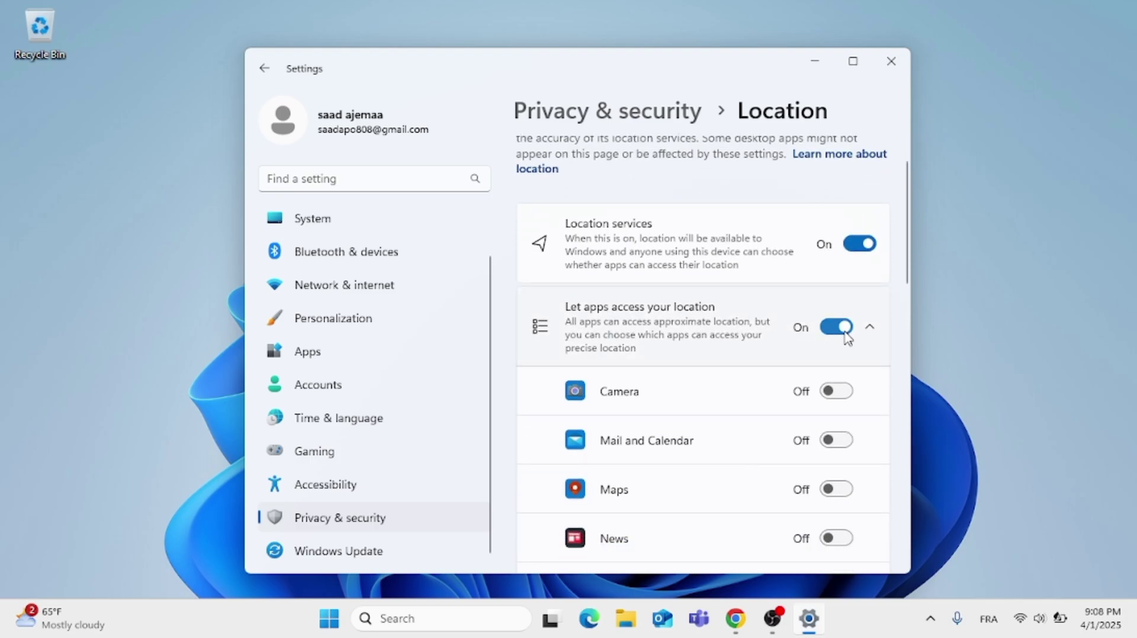
pyautogui.scroll(-2, 843, 337)
pyautogui.scroll(3, 845, 338)
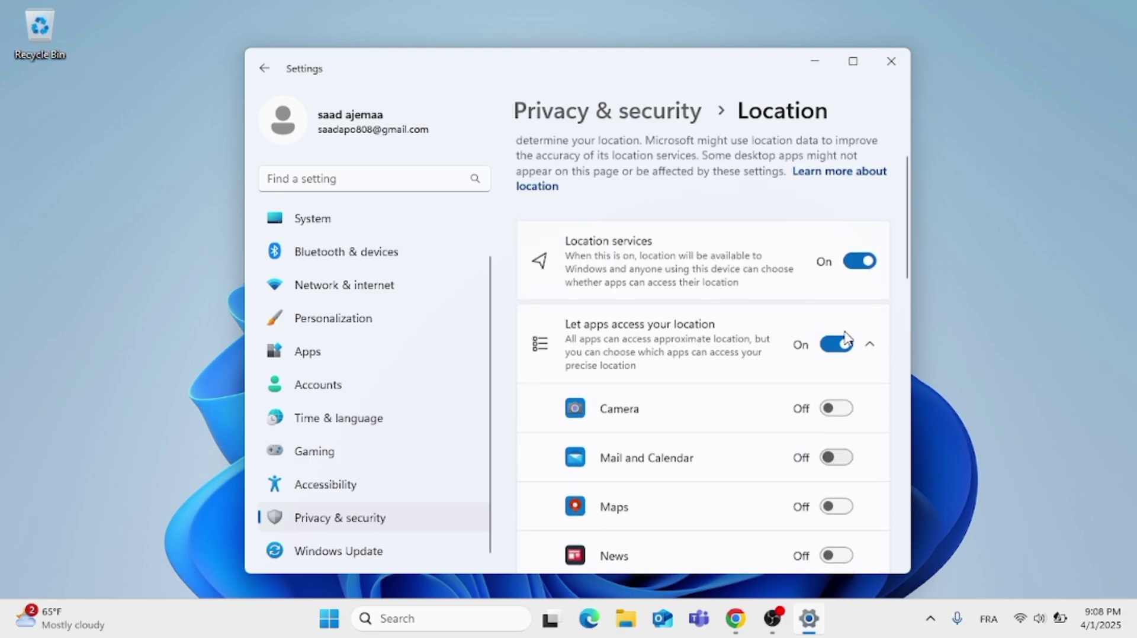
pyautogui.click(890, 64)
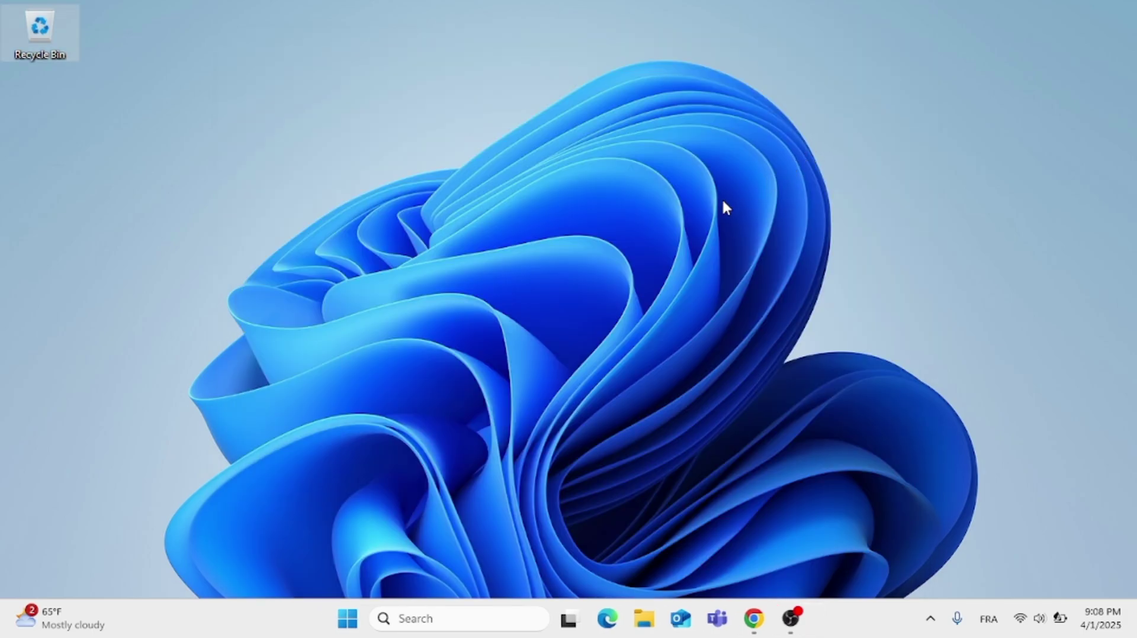
# - Search for 'regedit' and run Registry Editor as administrator
pyautogui.click(410, 622)
pyautogui.write('regedit')
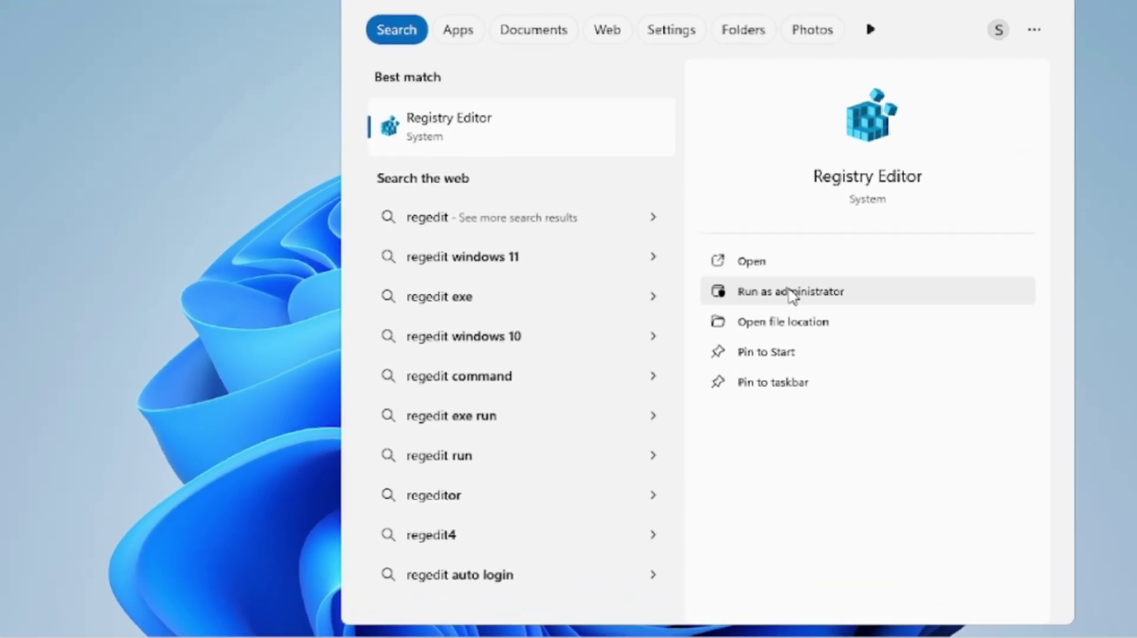
pyautogui.click(792, 293)
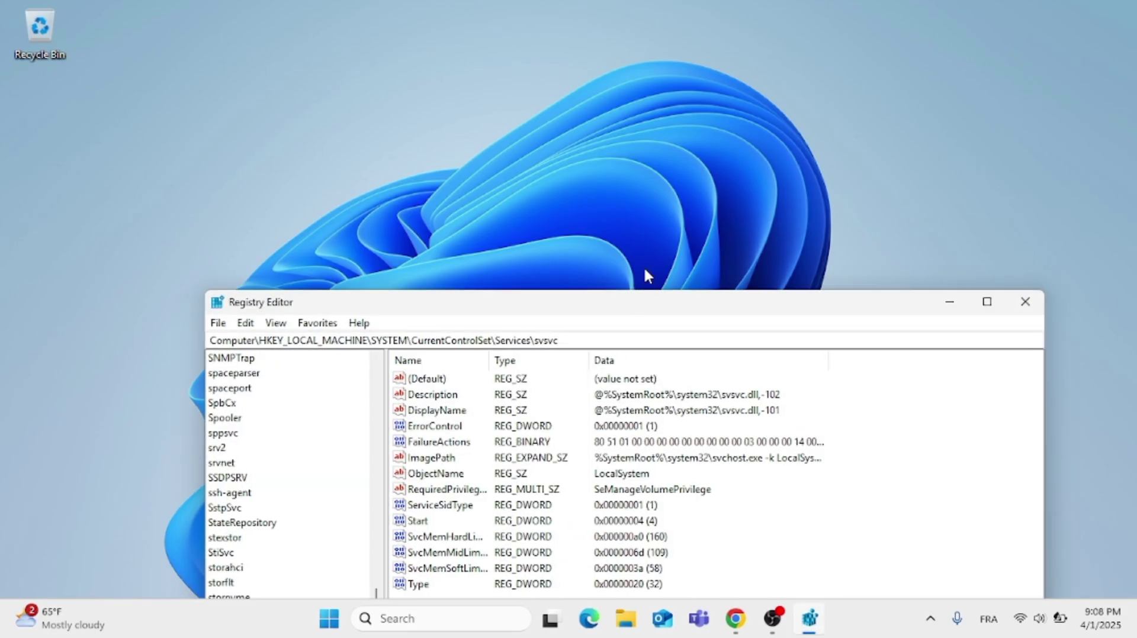
# - Move the window up, widen the key tree, collapse it to Computer, and open File
pyautogui.moveTo(640, 302); pyautogui.dragTo(629, 112)
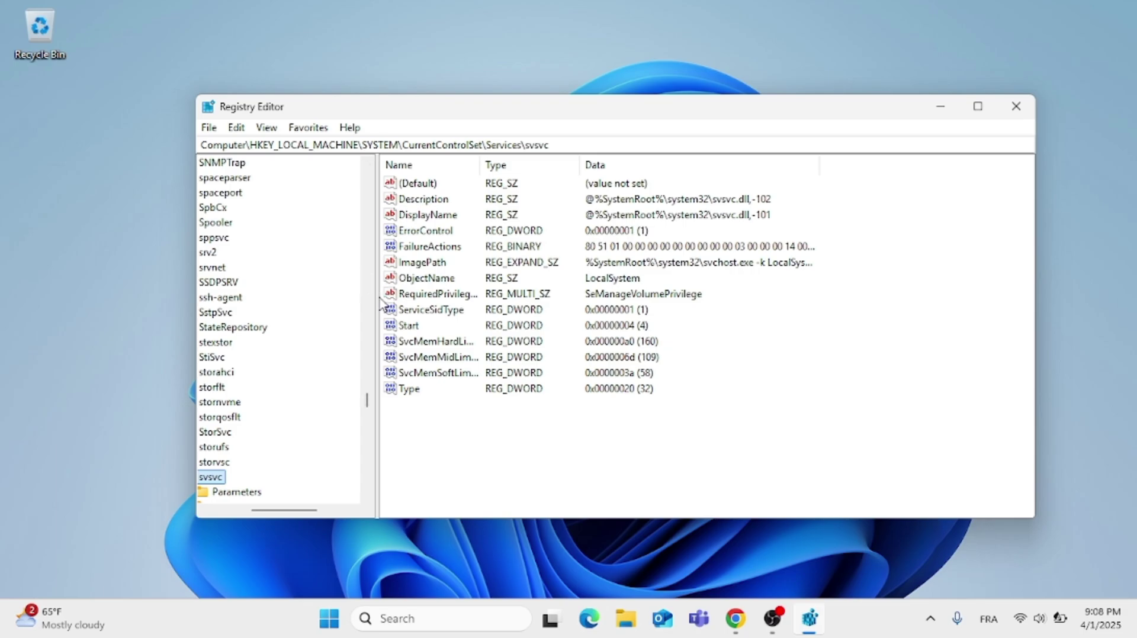
pyautogui.moveTo(381, 305); pyautogui.dragTo(404, 301)
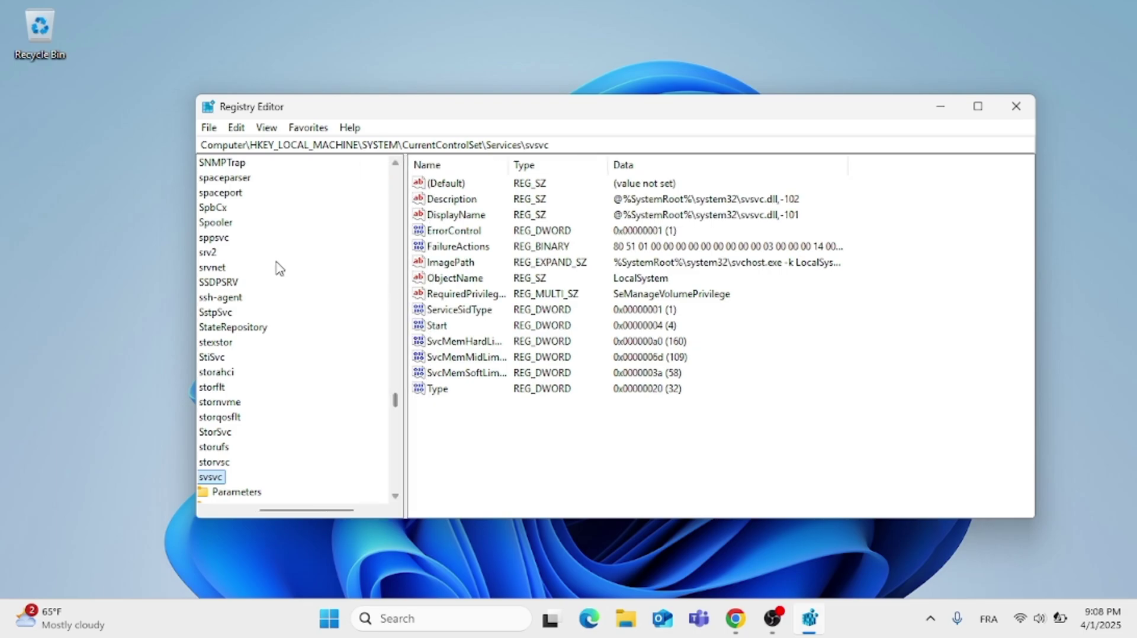
pyautogui.scroll(20, 276, 268)
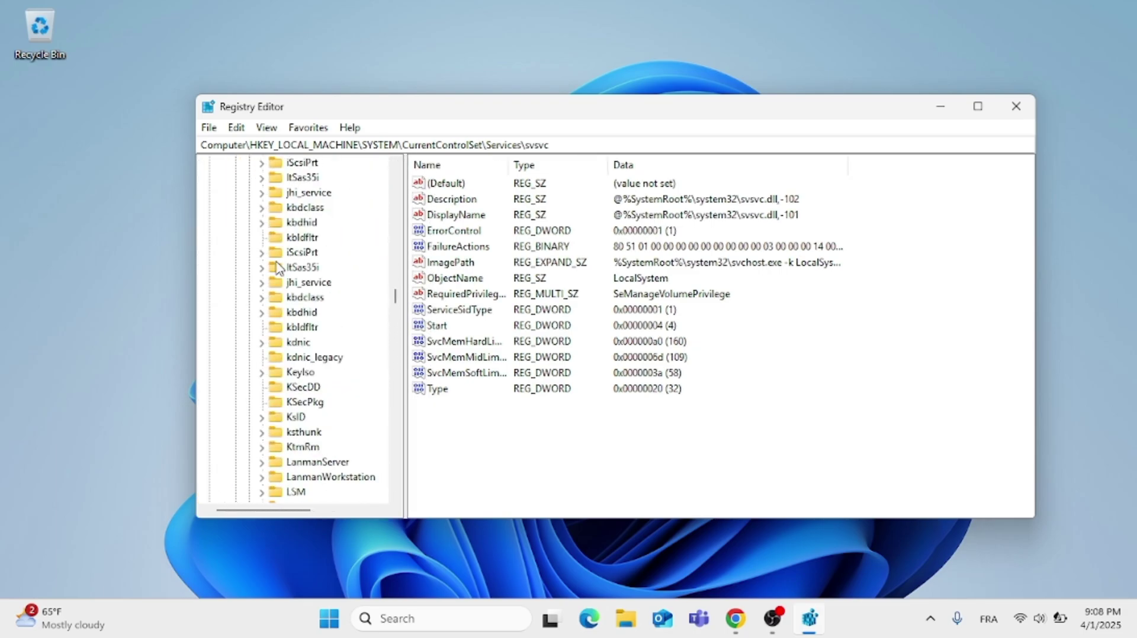
pyautogui.scroll(20, 276, 267)
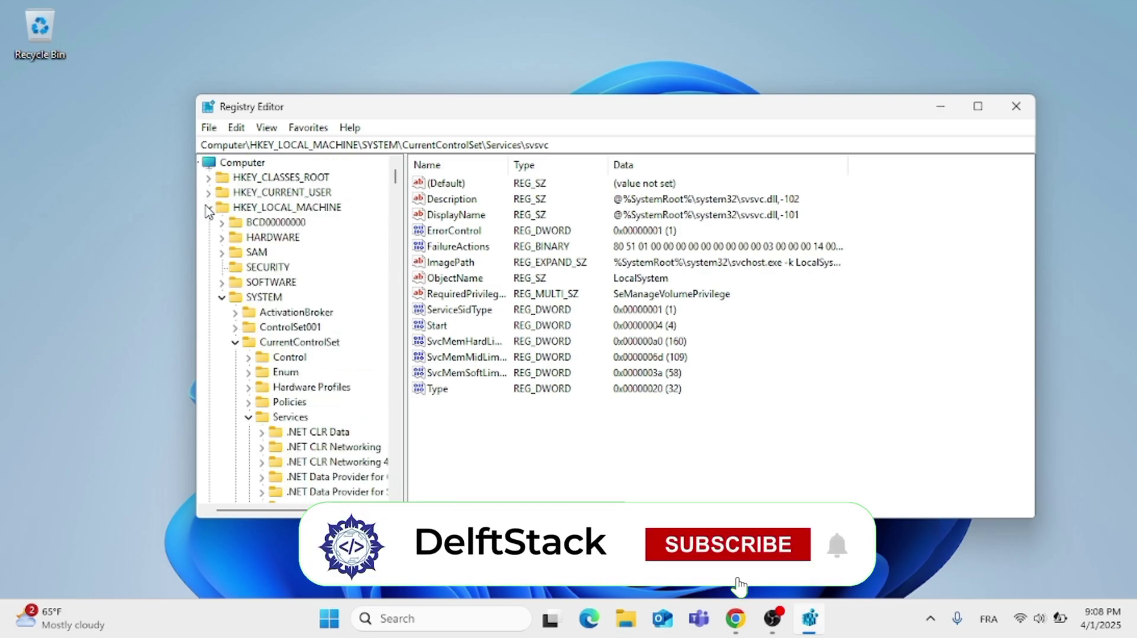
pyautogui.doubleClick(241, 163)
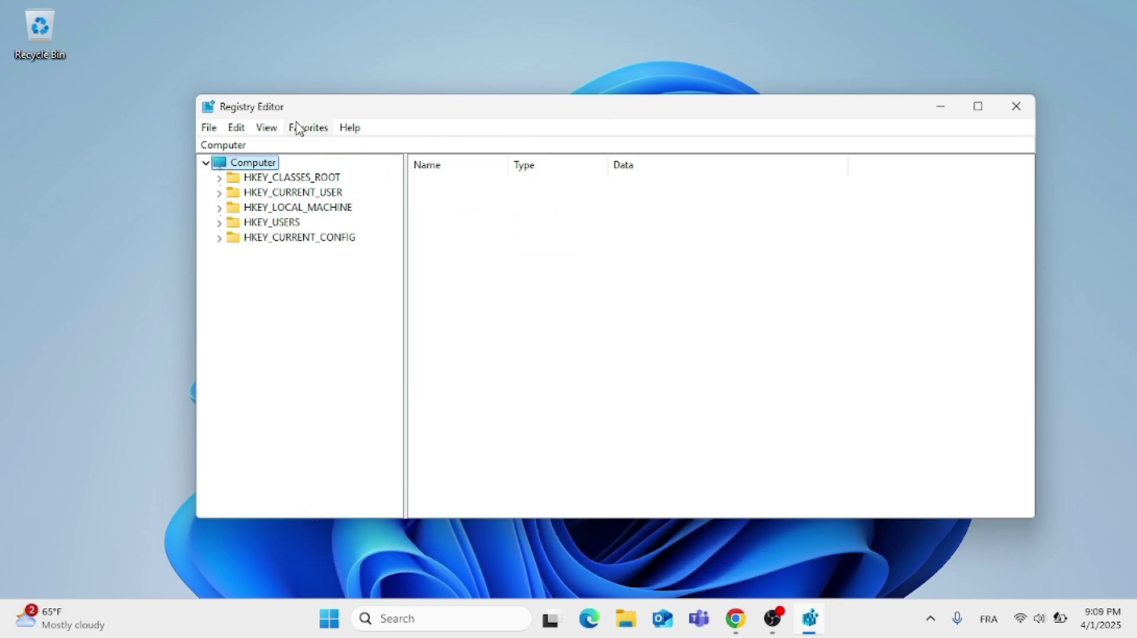
pyautogui.click(209, 128)
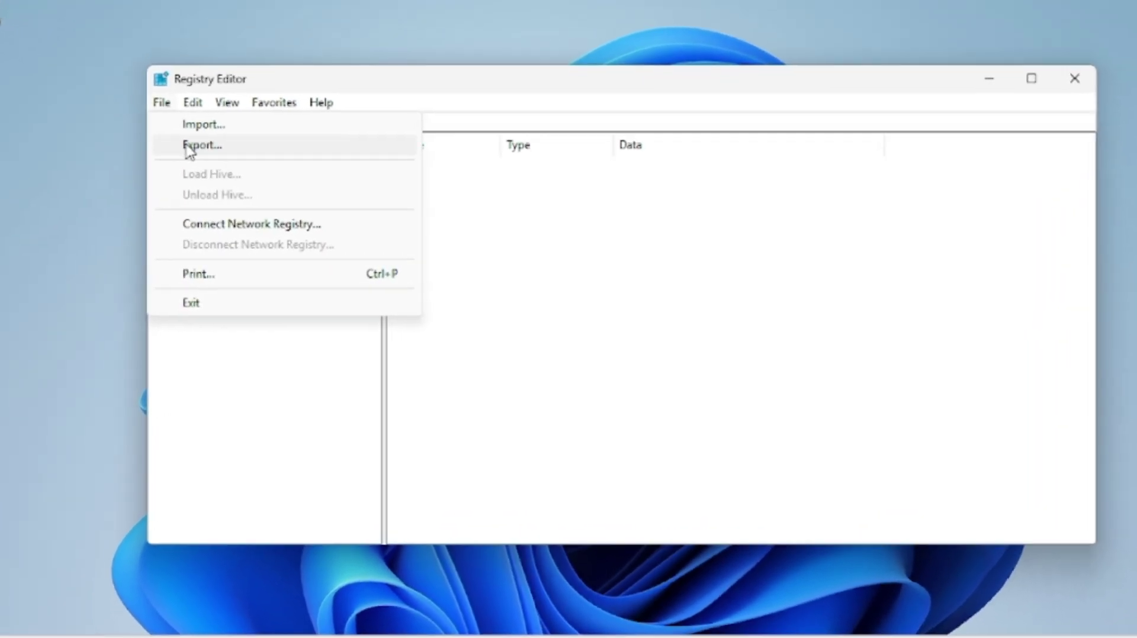
# - Start a File > Export aimed at the Desktop, then close the dialog without saving
pyautogui.click(183, 141)
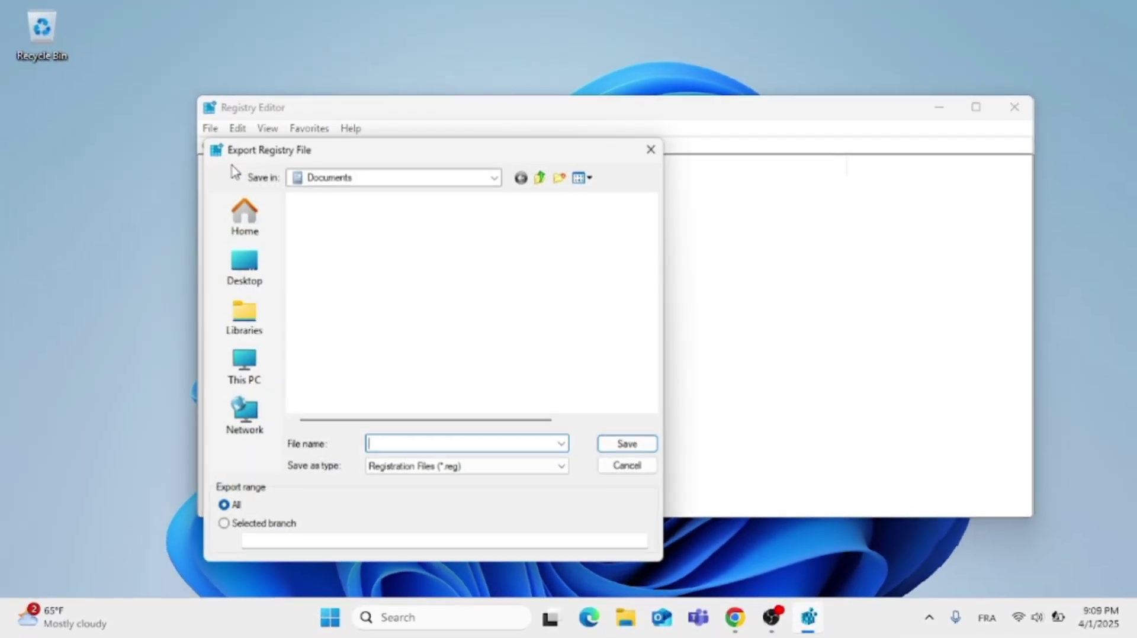
pyautogui.moveTo(350, 147); pyautogui.dragTo(419, 129)
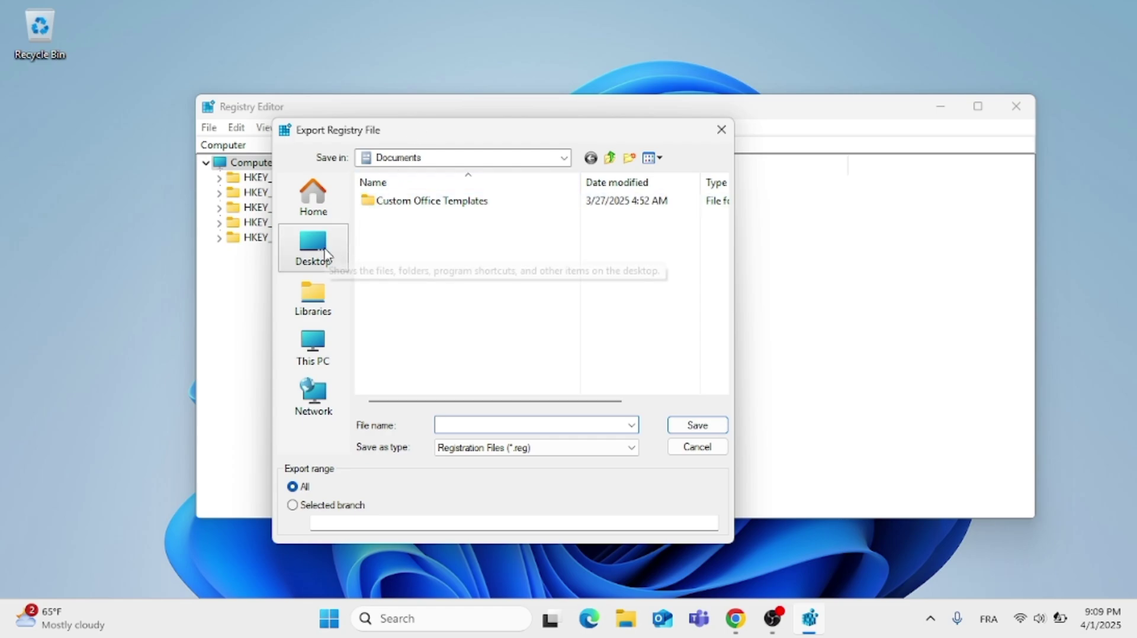
pyautogui.click(347, 252)
pyautogui.scroll(-1, 429, 385)
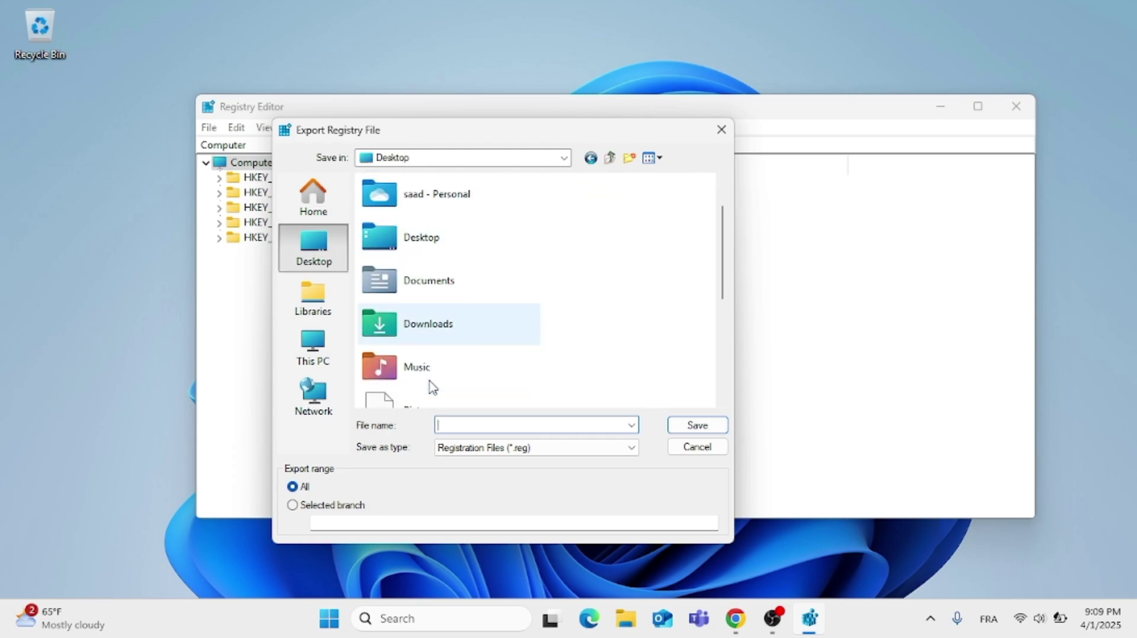
pyautogui.click(436, 291)
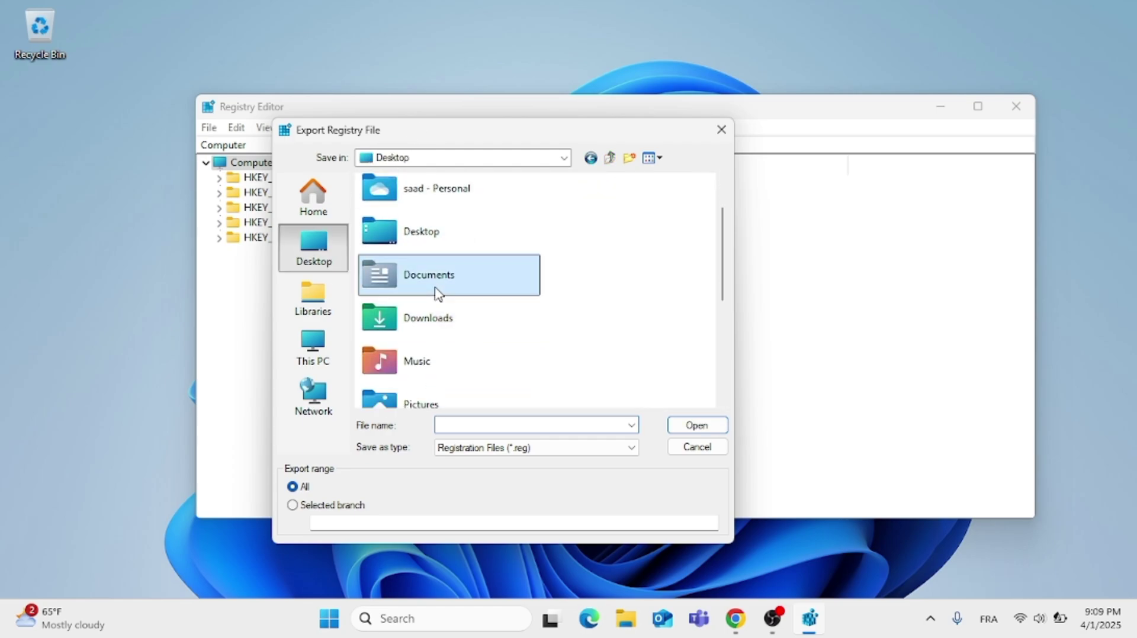
pyautogui.click(457, 425)
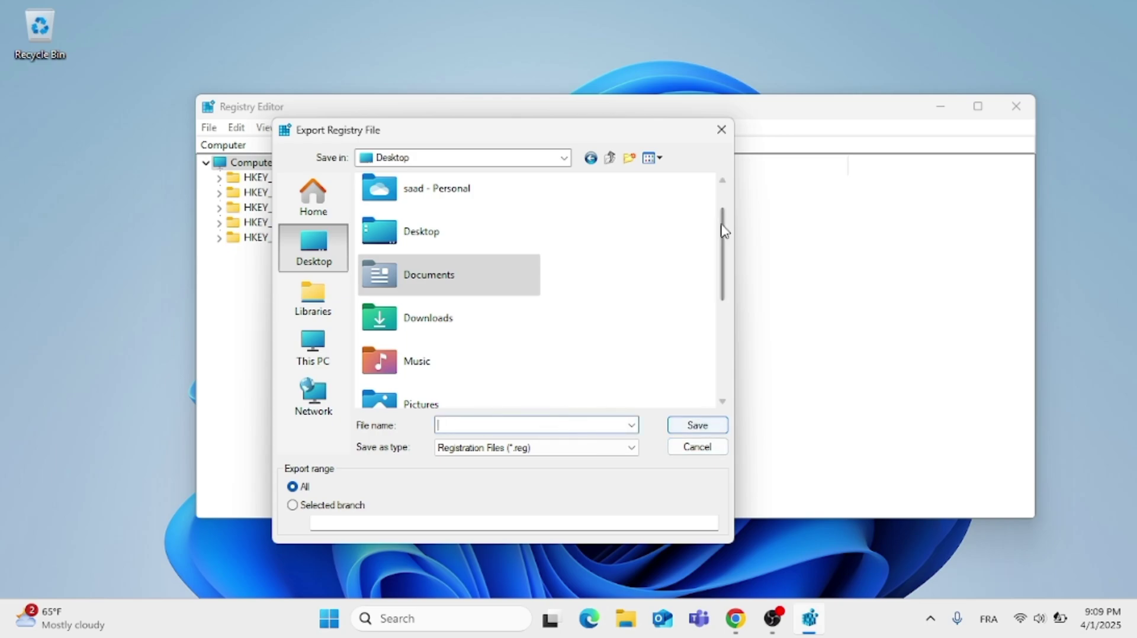
pyautogui.click(721, 129)
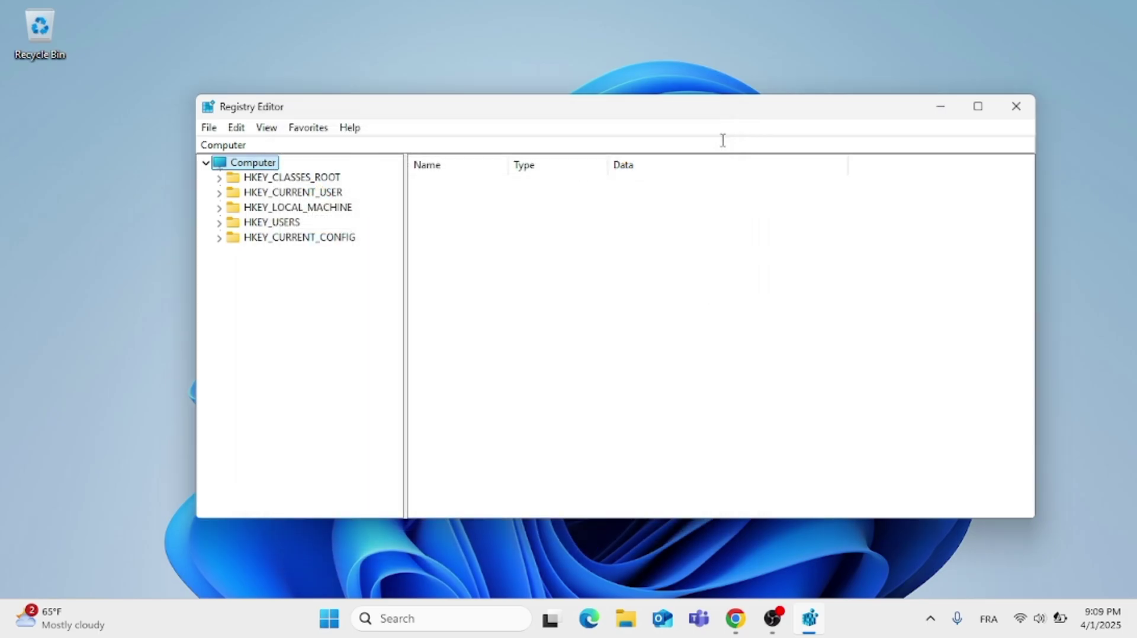
pyautogui.click(208, 128)
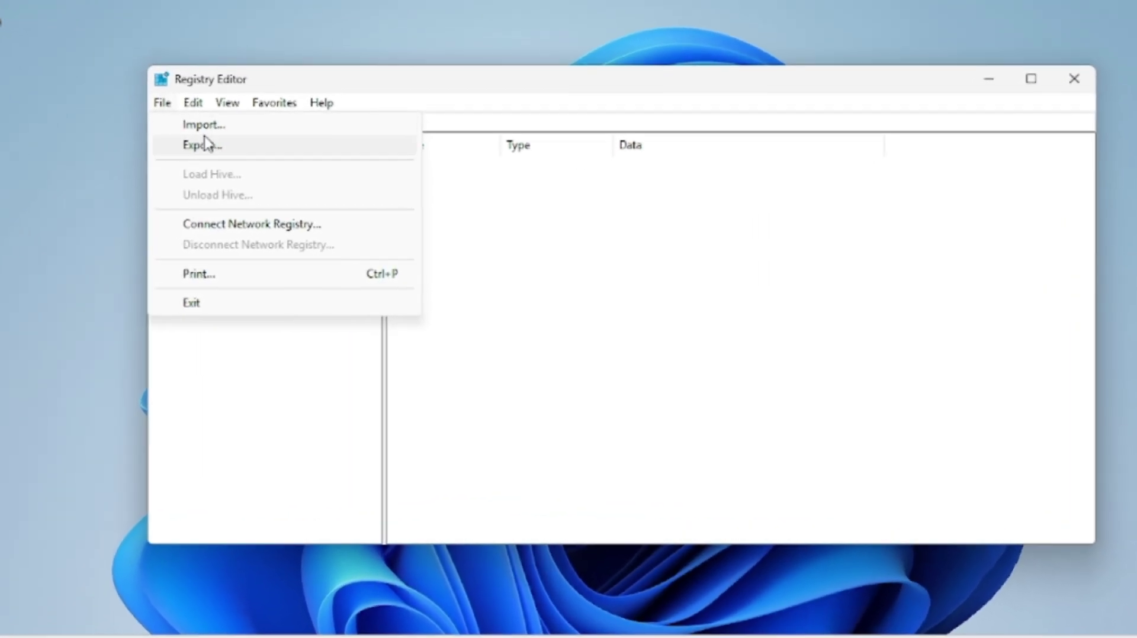
pyautogui.click(216, 130)
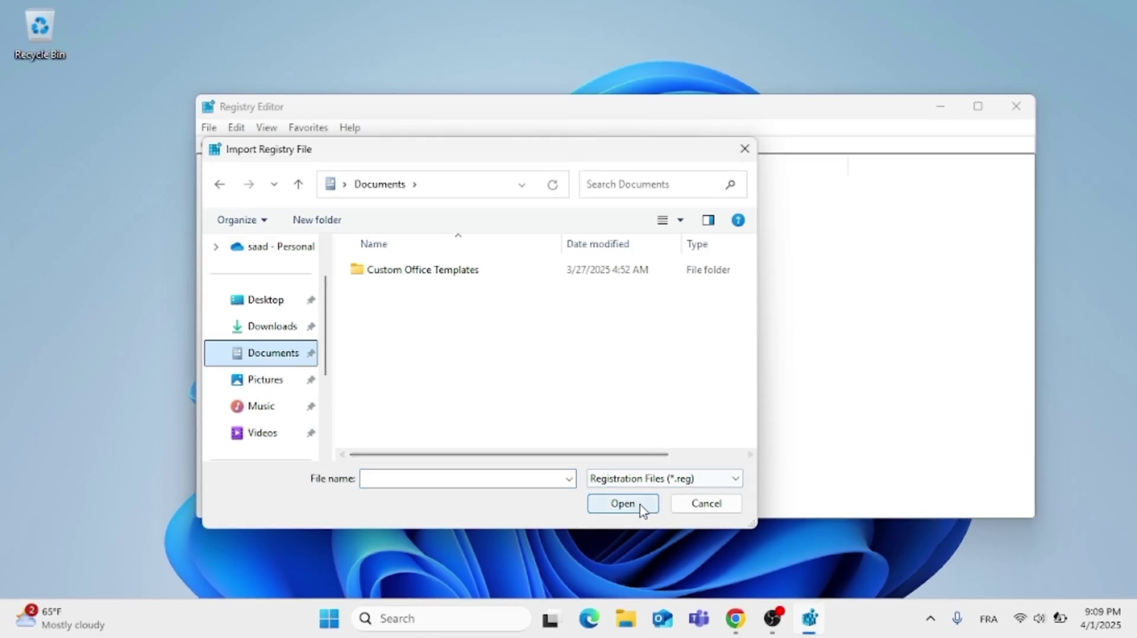
pyautogui.click(744, 149)
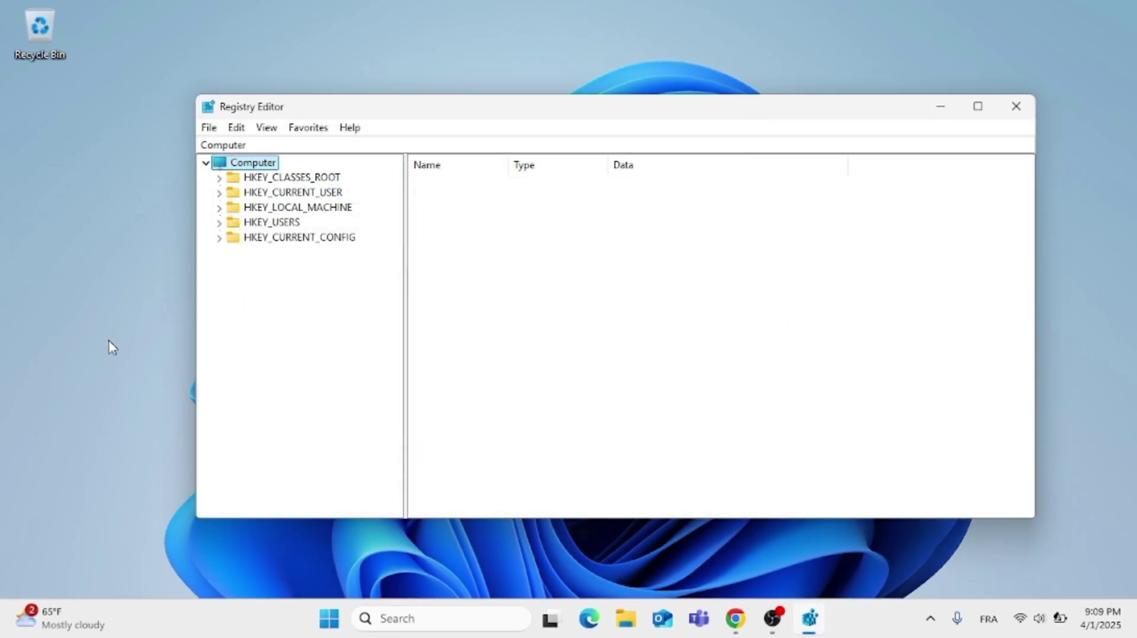
# - Expand HKEY_LOCAL_MACHINE down to SYSTEM\CurrentControlSet\Services
pyautogui.doubleClick(249, 210)
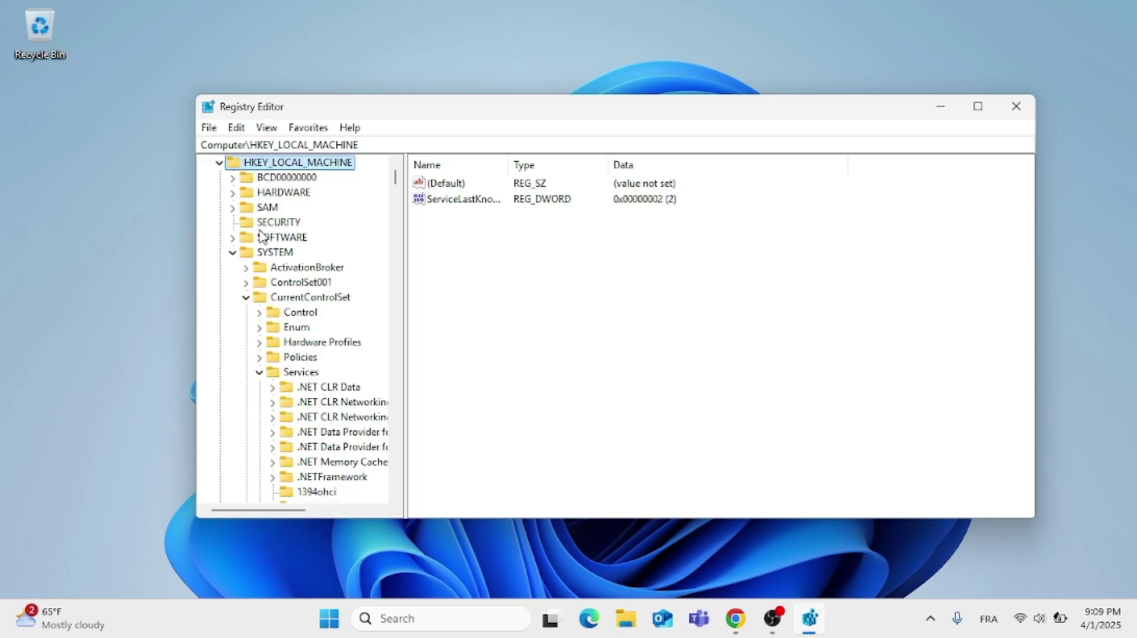
pyautogui.click(251, 253)
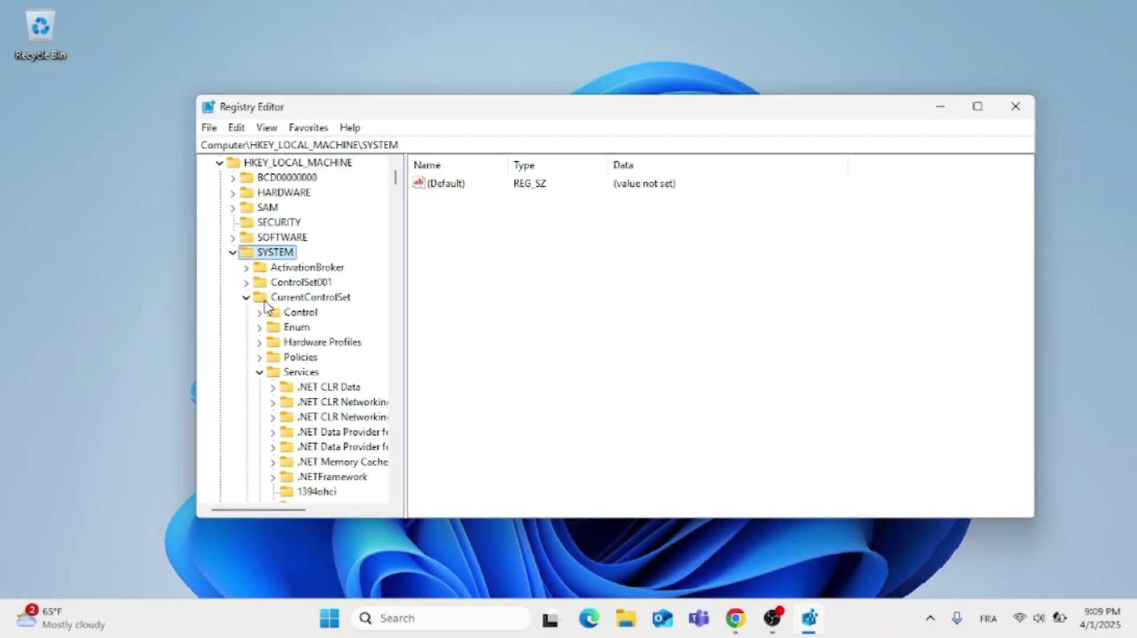
pyautogui.click(273, 300)
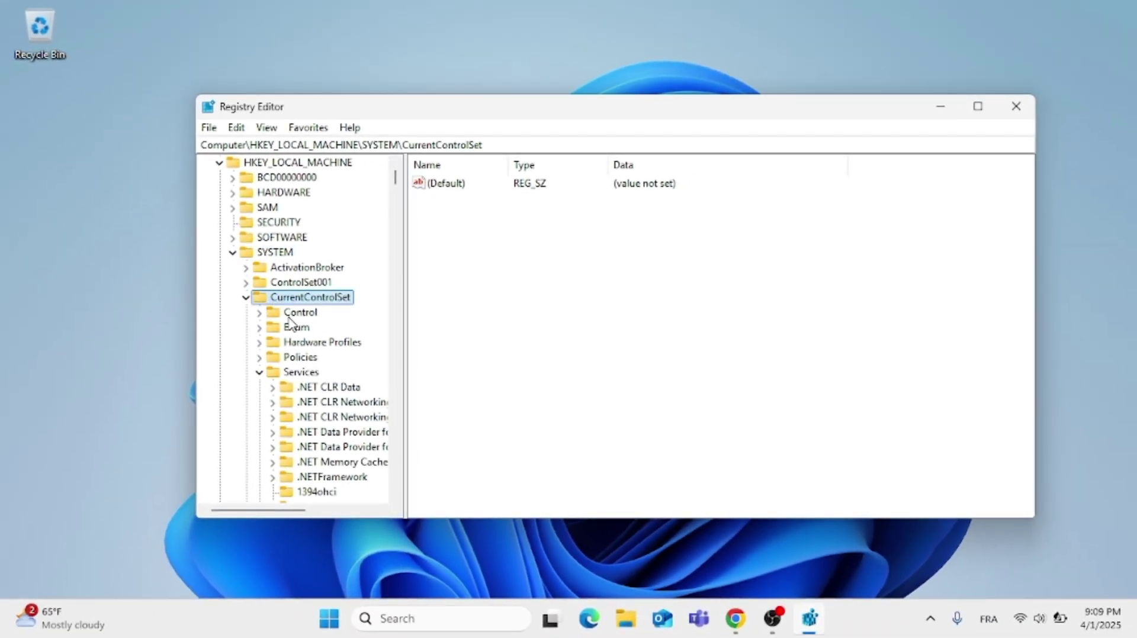
pyautogui.click(291, 374)
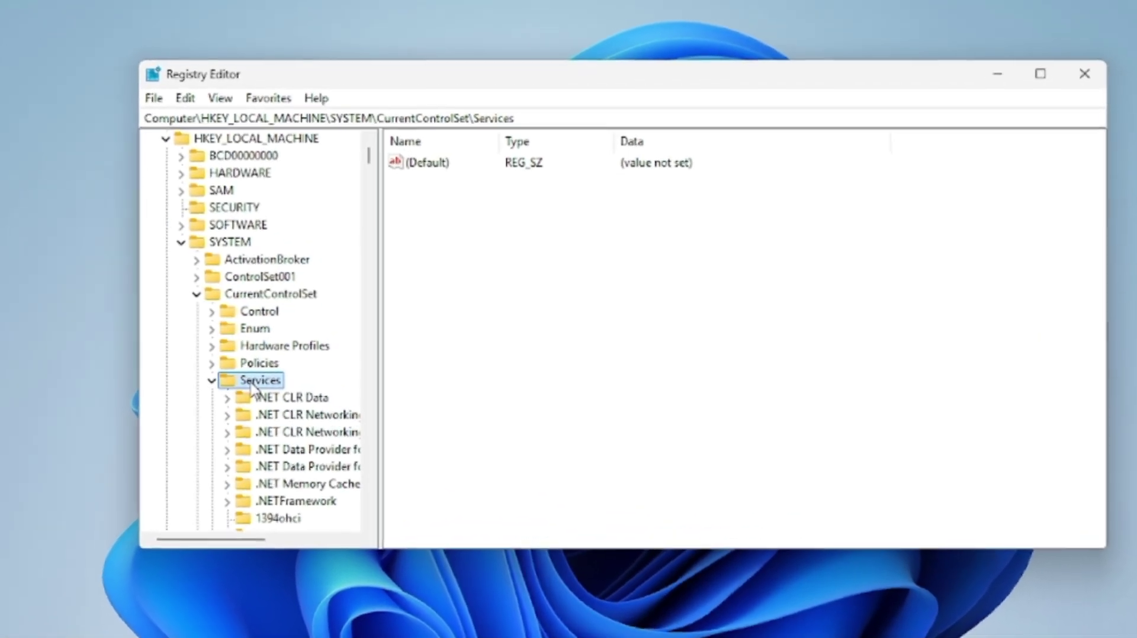
# - Scroll the Services keys and select tzautoupdate, showing its Start value of 4
pyautogui.scroll(-1, 254, 390)
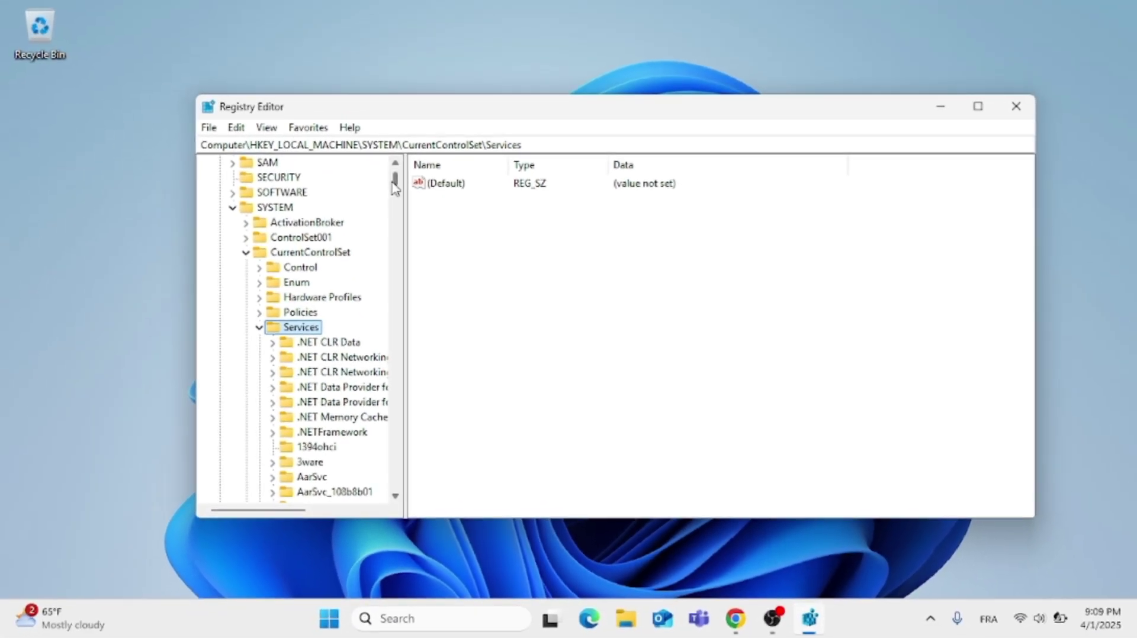
pyautogui.moveTo(395, 188); pyautogui.dragTo(406, 258)
pyautogui.click(328, 258)
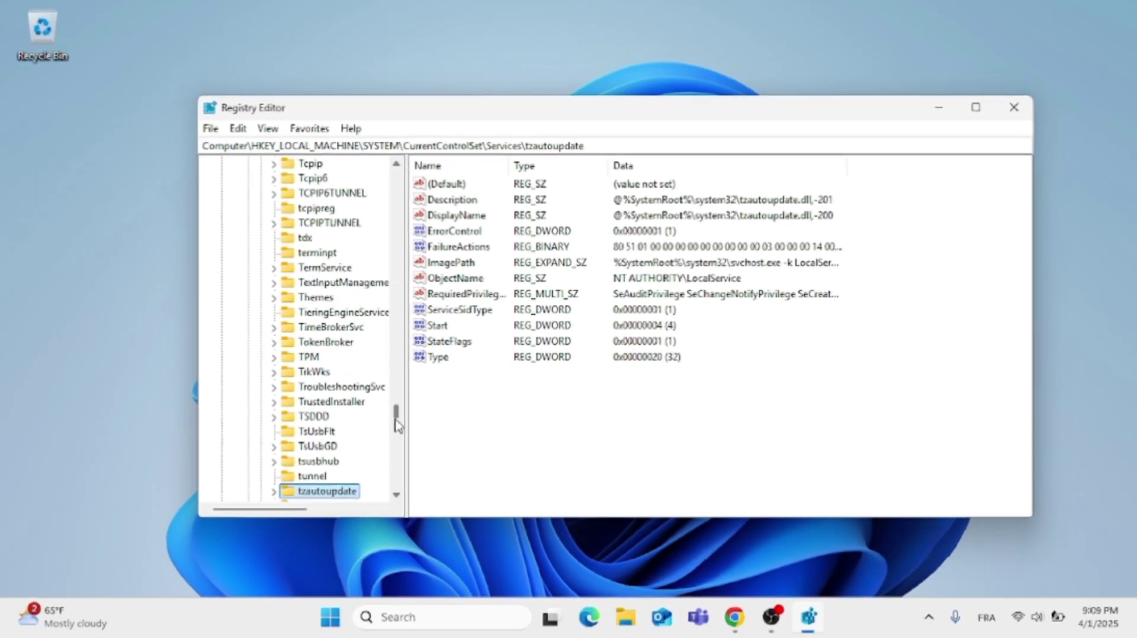
pyautogui.click(369, 439)
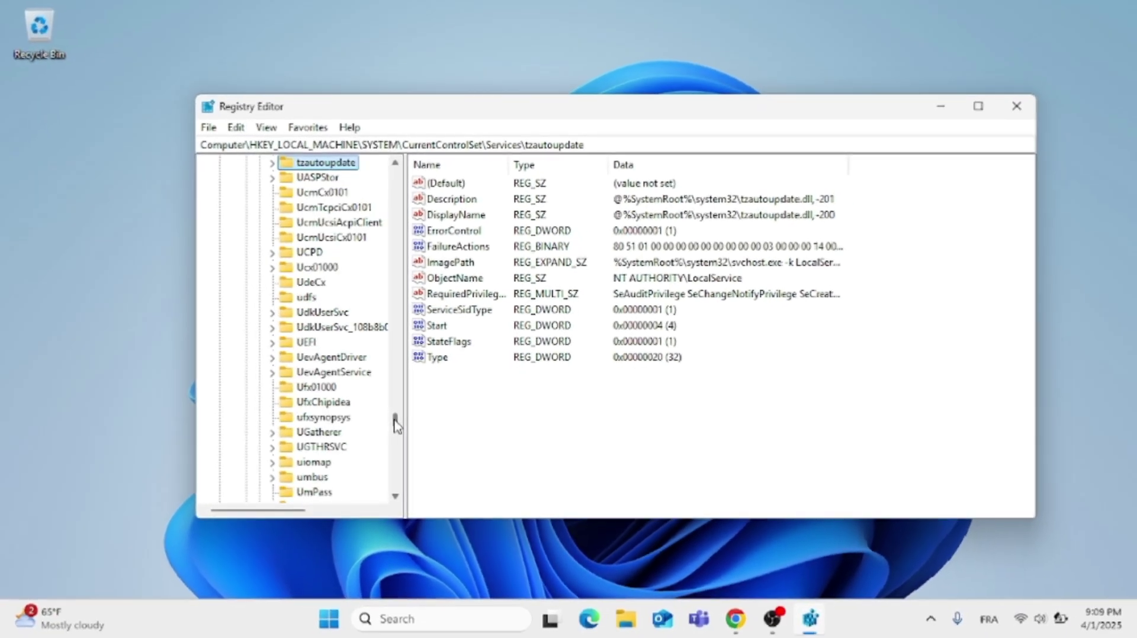
pyautogui.scroll(1, 353, 361)
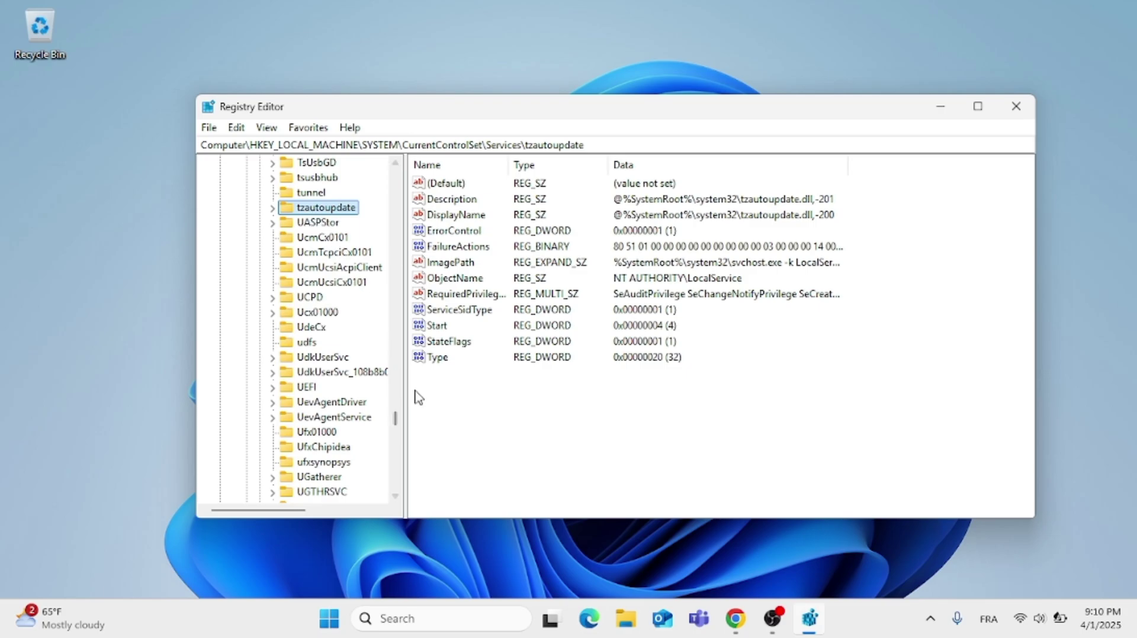
# - Change tzautoupdate's Start value data from 4 to 3 and confirm
pyautogui.doubleClick(436, 325)
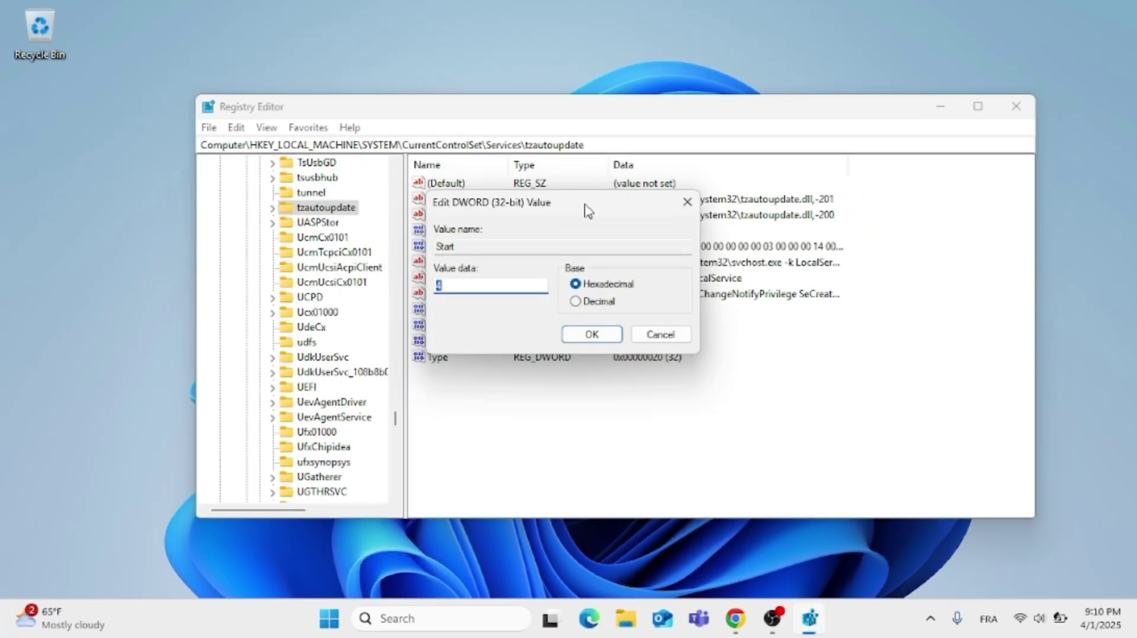
pyautogui.moveTo(588, 210); pyautogui.dragTo(620, 220)
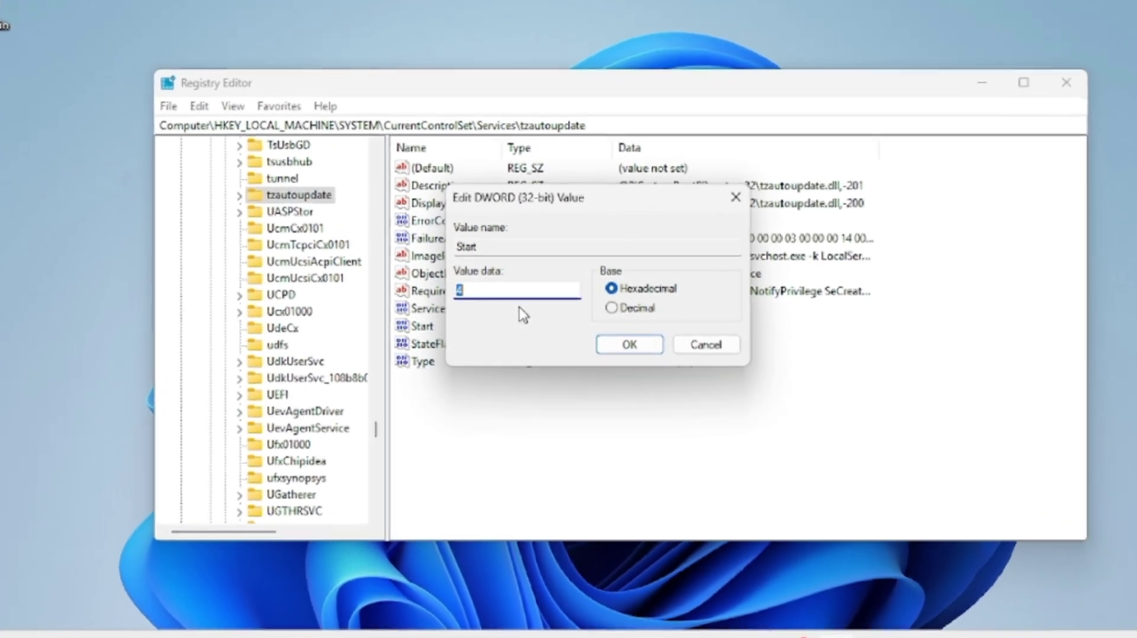
pyautogui.write('3')
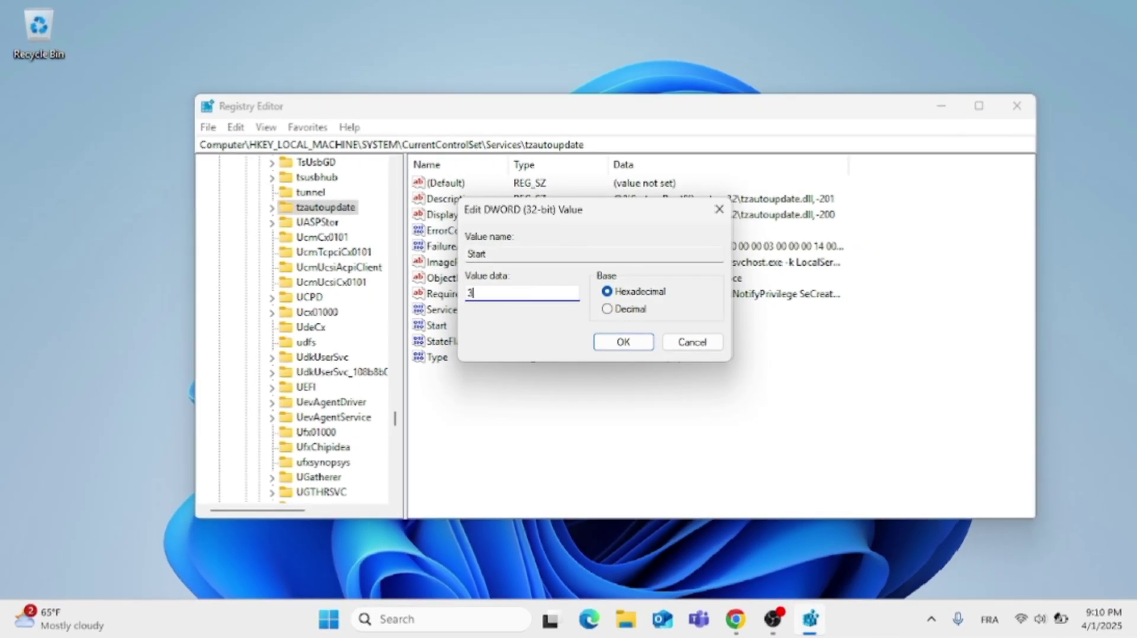
pyautogui.click(626, 343)
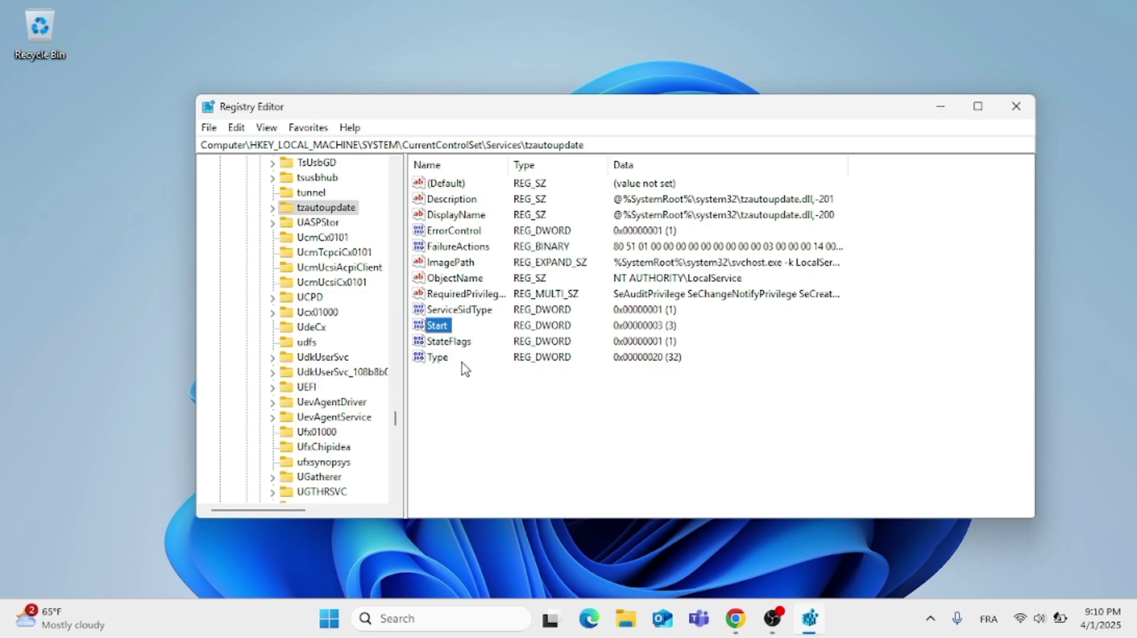
# - Edit tzautoupdate's Start value data from 3 back to 4 and confirm
pyautogui.doubleClick(439, 326)
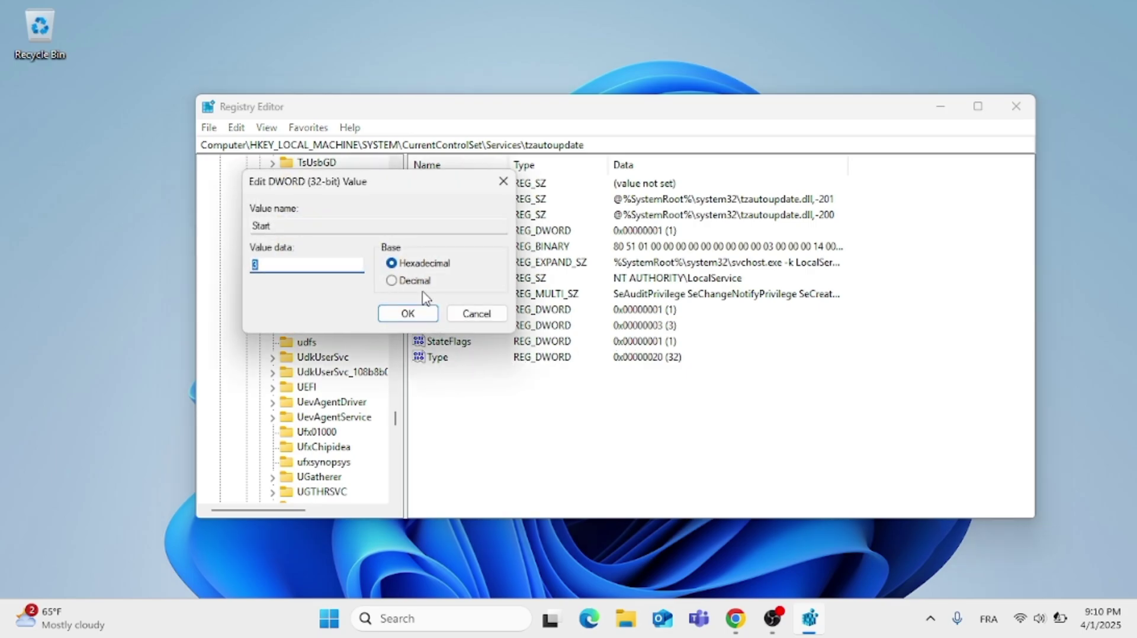
pyautogui.moveTo(374, 201); pyautogui.dragTo(596, 217)
pyautogui.click(554, 286)
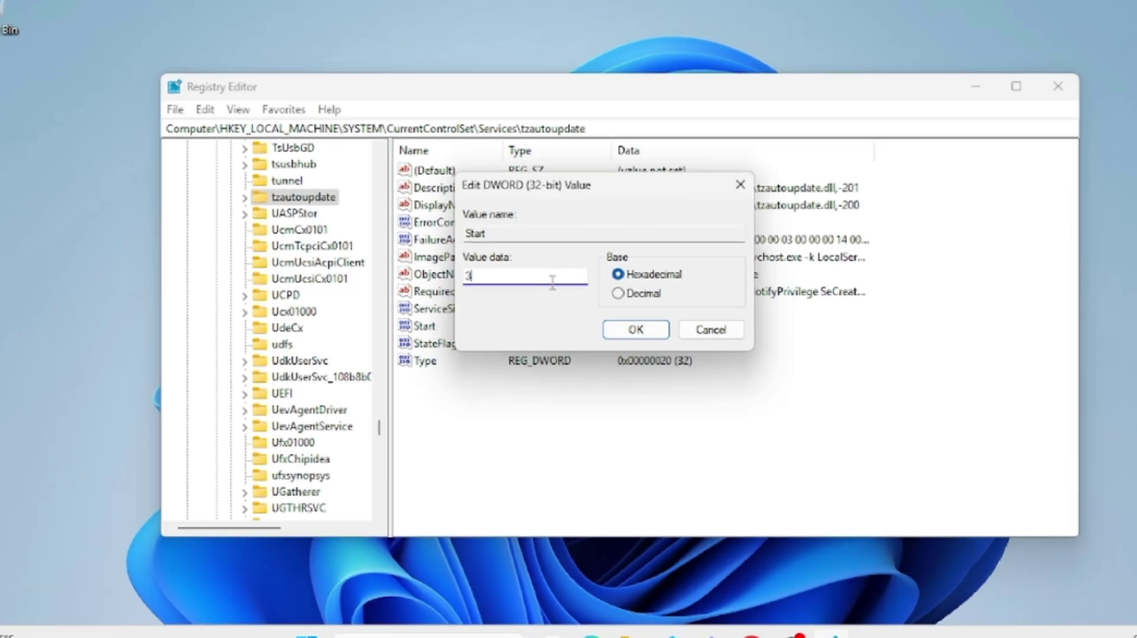
pyautogui.press('BackSpace')
pyautogui.write('4')
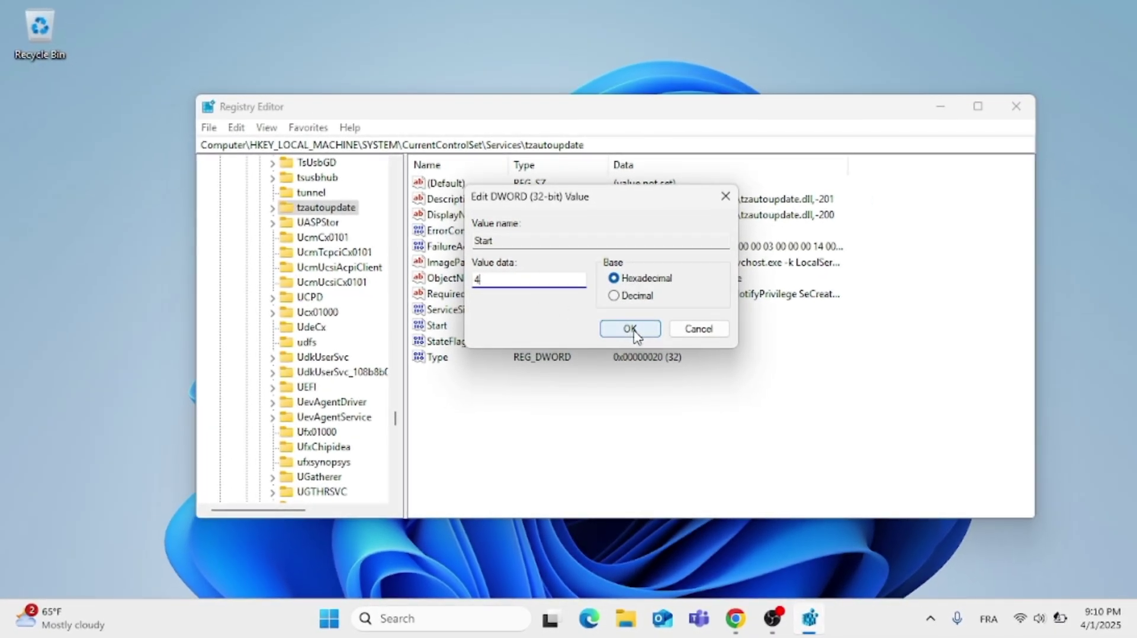
pyautogui.click(631, 329)
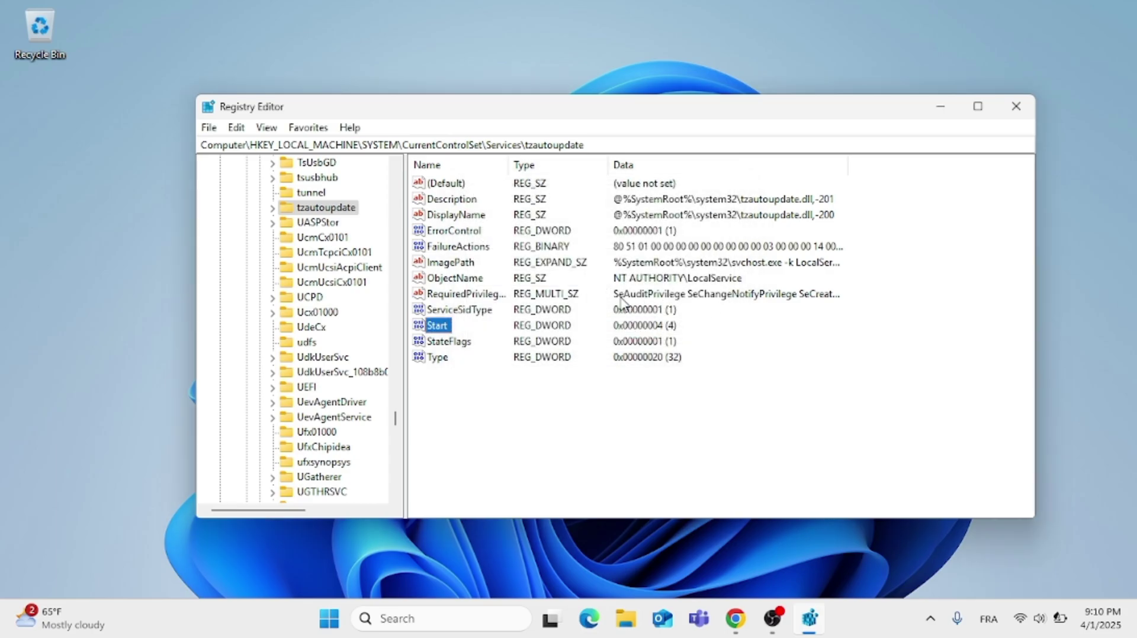
# - Collapse CurrentControlSet, SYSTEM and HKEY_LOCAL_MACHINE, then close Registry Editor
pyautogui.moveTo(396, 419); pyautogui.dragTo(396, 173)
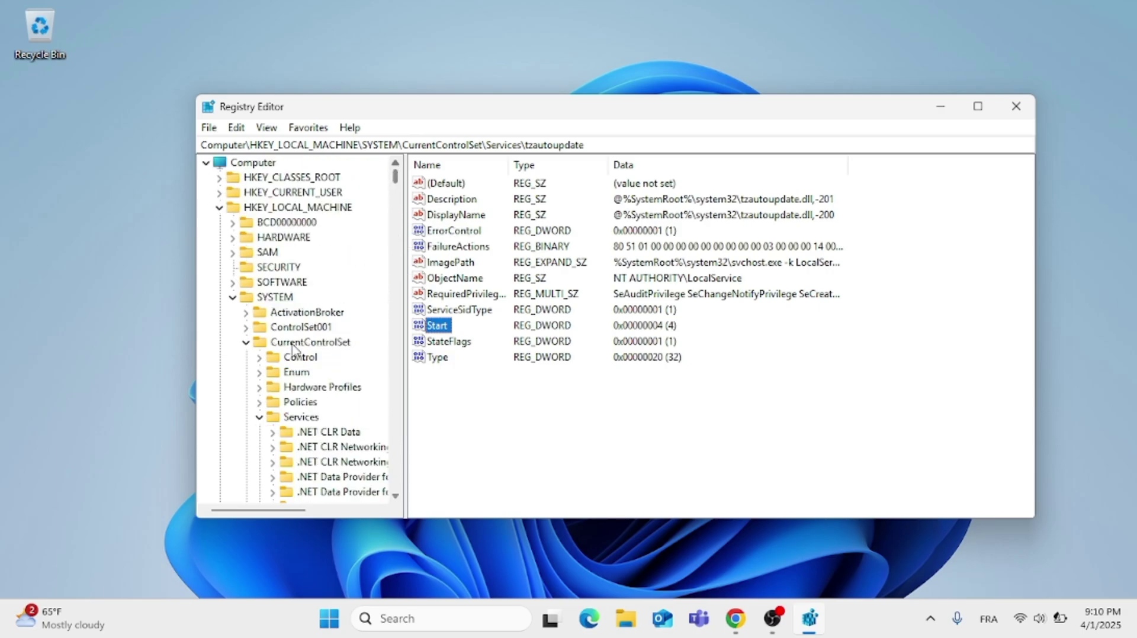
pyautogui.click(245, 343)
pyautogui.click(233, 298)
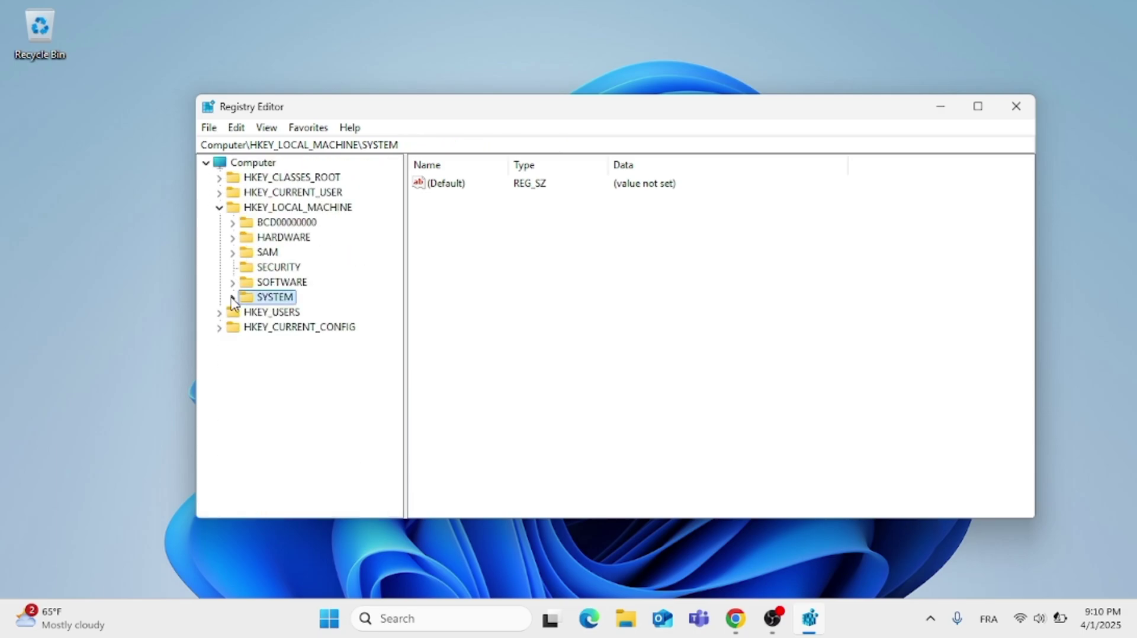
pyautogui.click(219, 208)
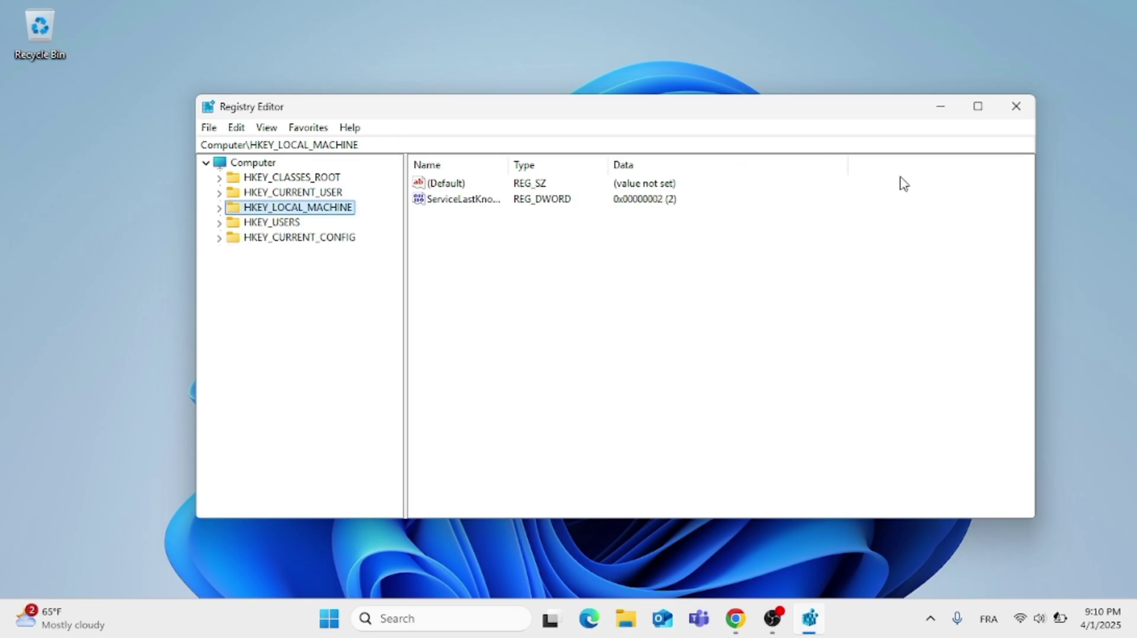
pyautogui.click(1015, 106)
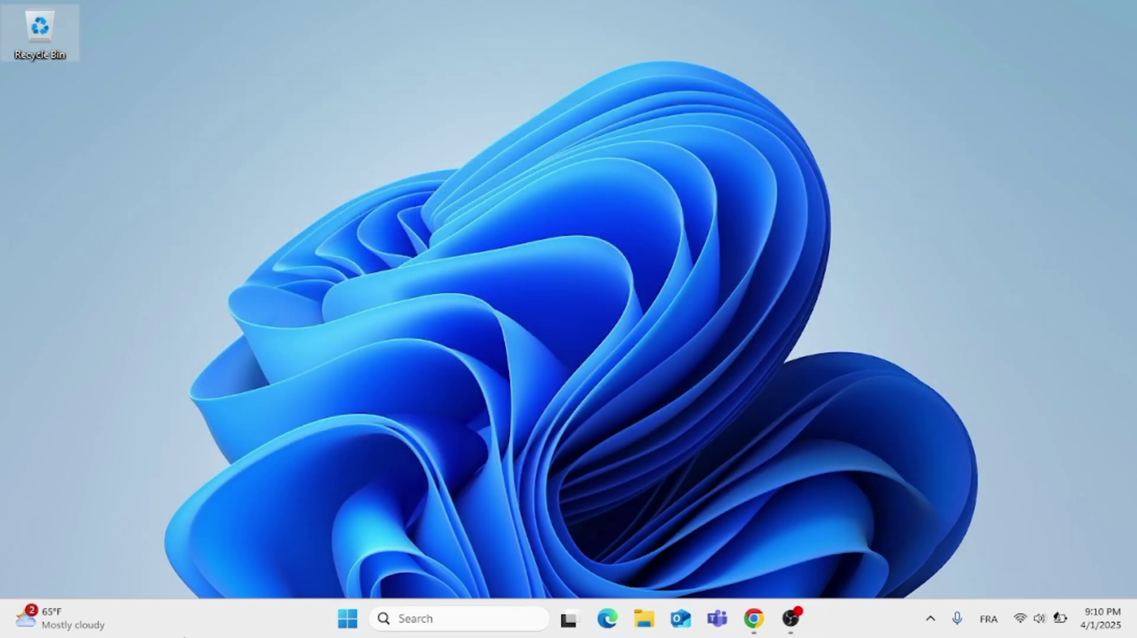
pyautogui.click(348, 619)
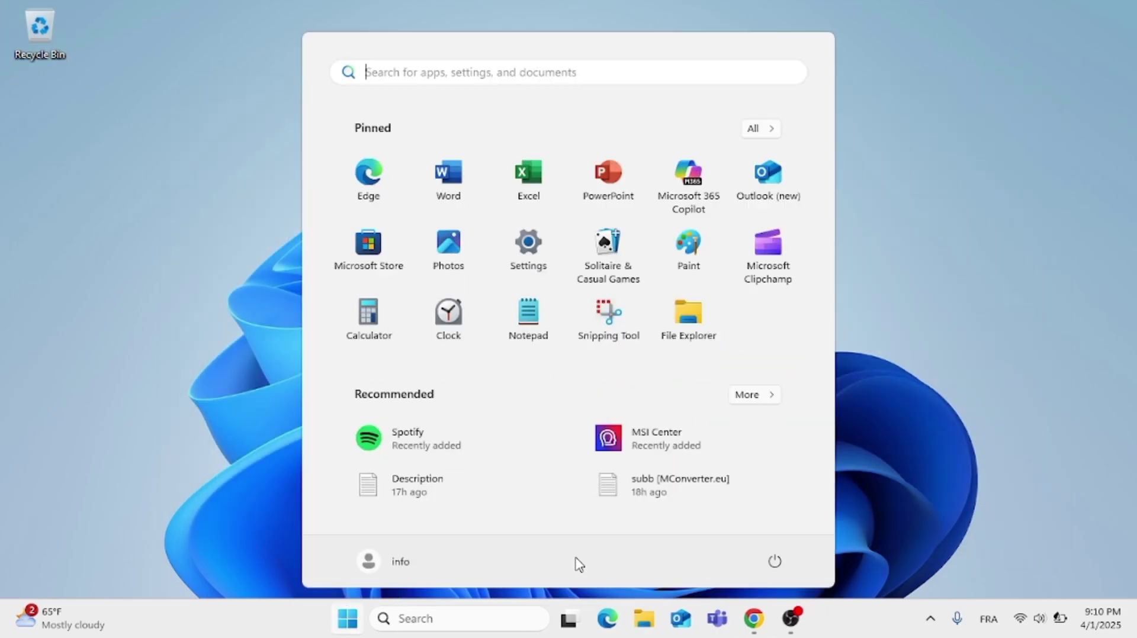
pyautogui.click(774, 562)
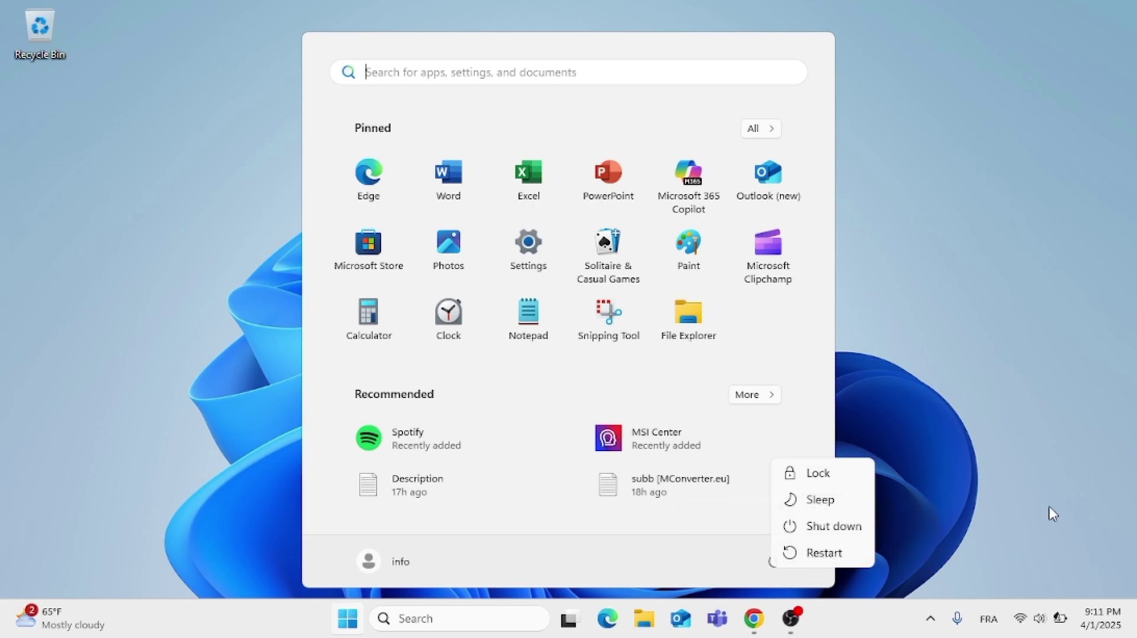
pyautogui.press('Escape')
pyautogui.press('Escape')
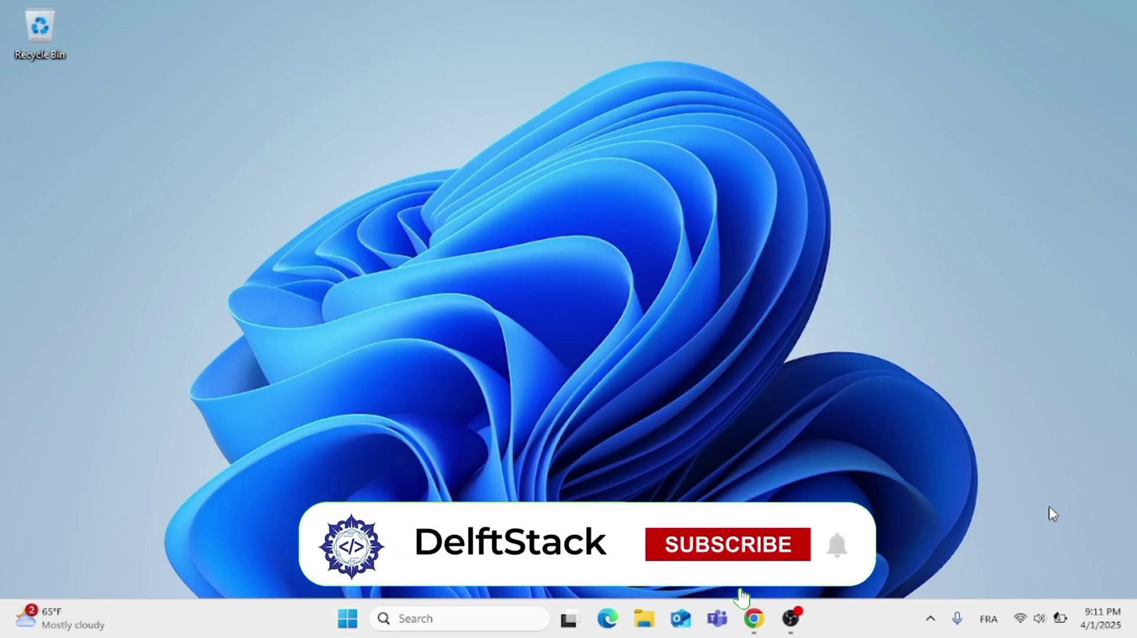